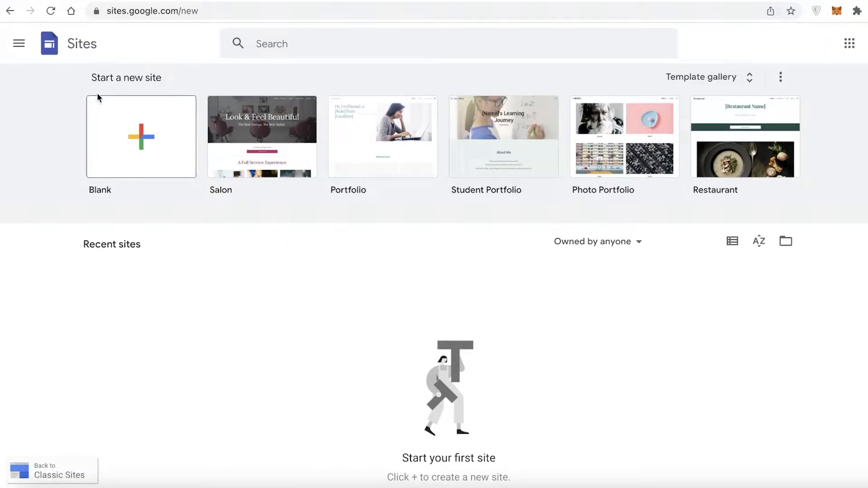
# Go back to the "google sites" search results and open Google Sites from the sign-in result
pyautogui.click(8, 11)
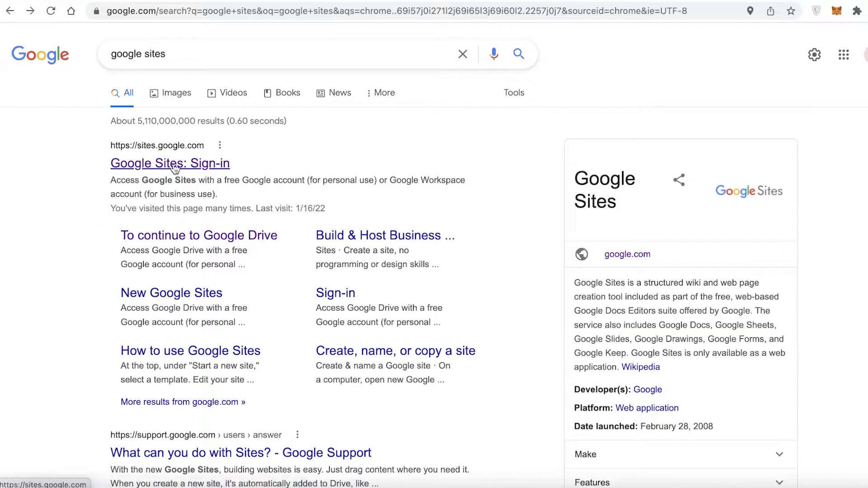
pyautogui.click(174, 165)
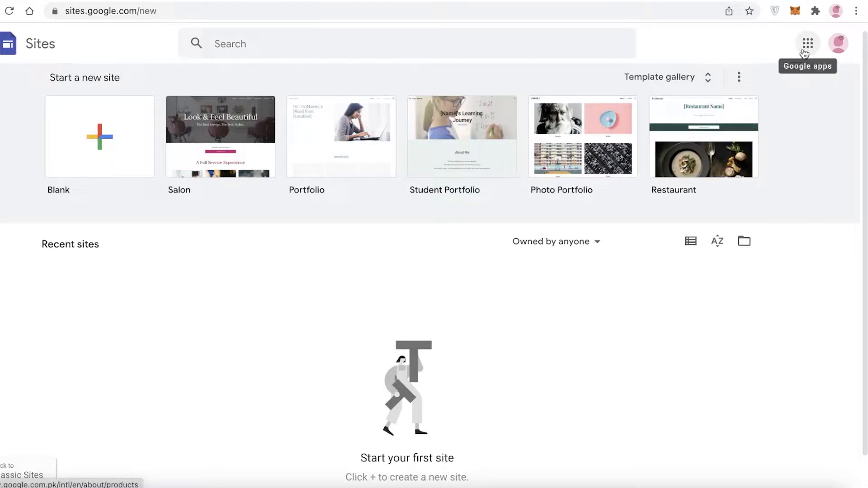
# Check which Google account is signed in and look over the Sites home page
pyautogui.click(844, 53)
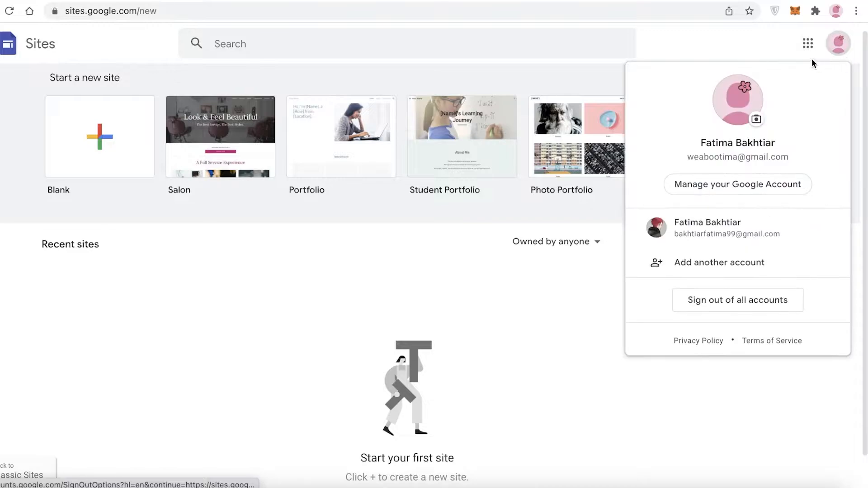
pyautogui.click(835, 50)
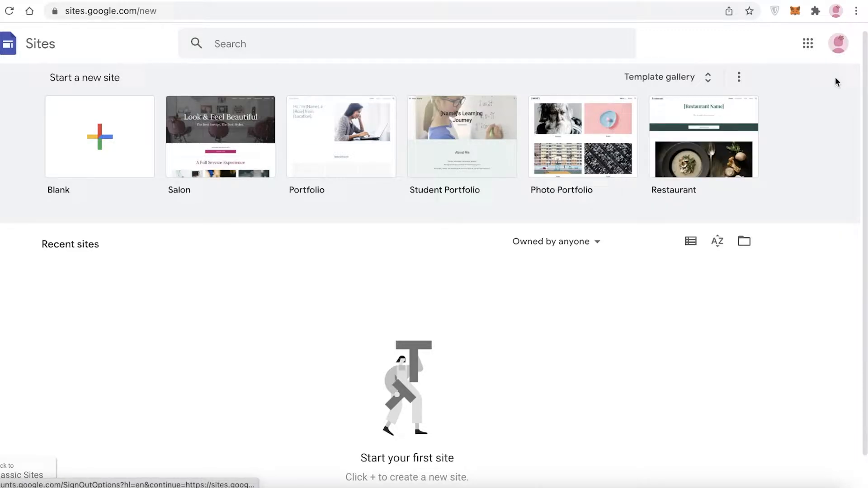
pyautogui.click(835, 53)
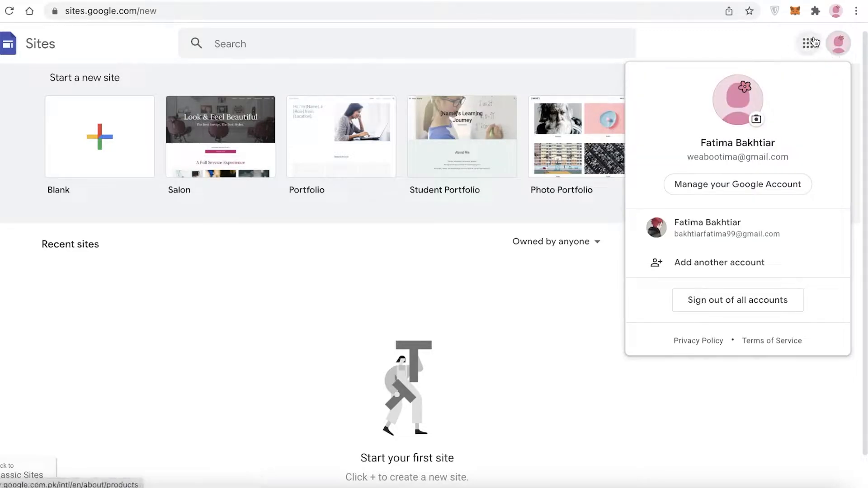
pyautogui.click(838, 52)
pyautogui.scroll(-1, 188, 261)
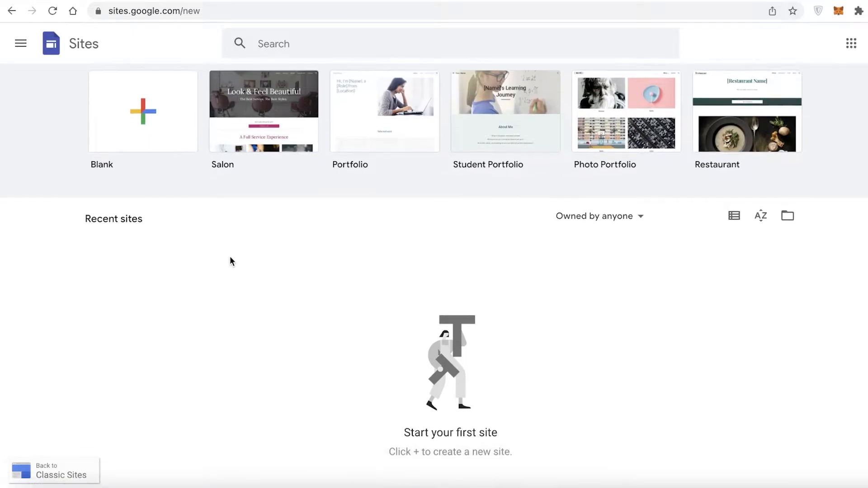
pyautogui.scroll(-1, 230, 261)
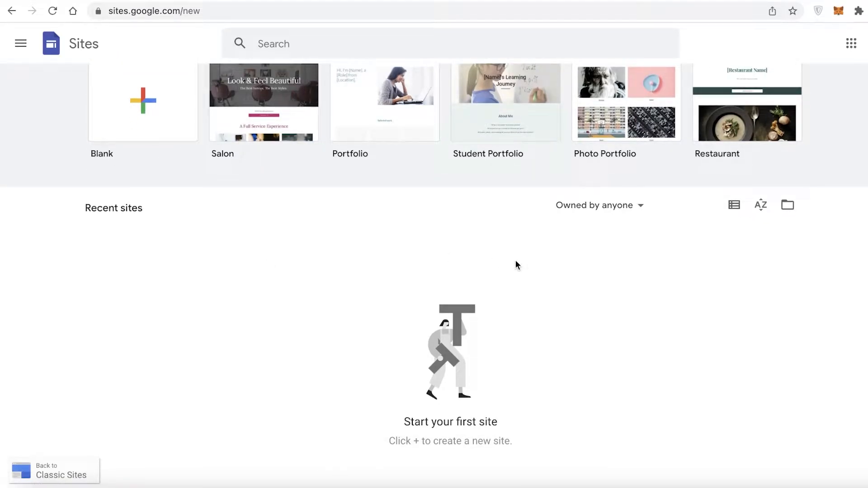
pyautogui.scroll(1, 516, 261)
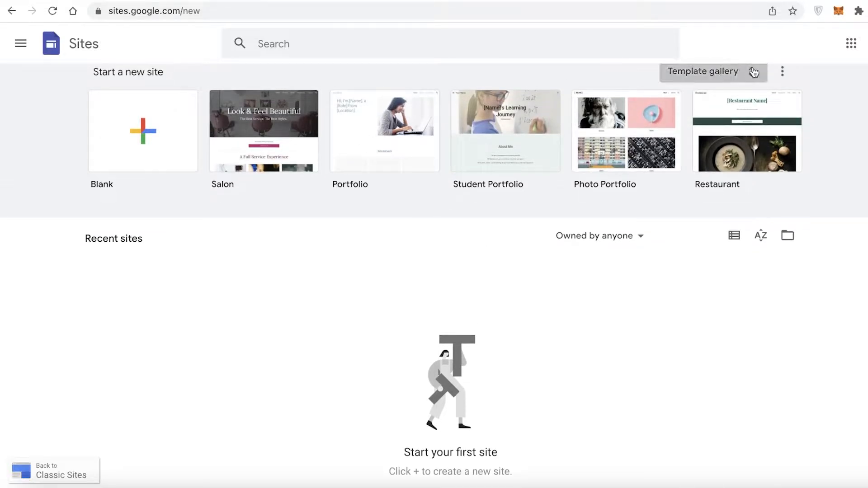
# Browse the Personal, Work and Small business designs in the template gallery and return to the Sites home page
pyautogui.click(754, 73)
pyautogui.scroll(-3, 302, 251)
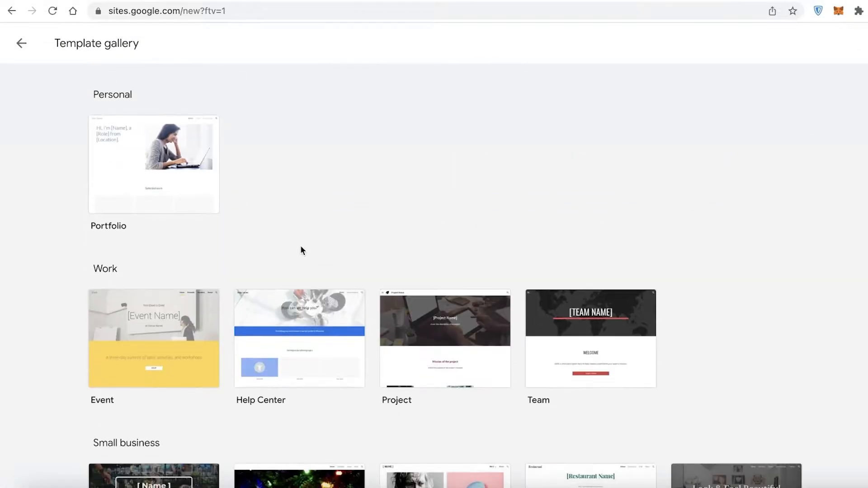
pyautogui.scroll(-6, 302, 251)
pyautogui.scroll(10, 307, 199)
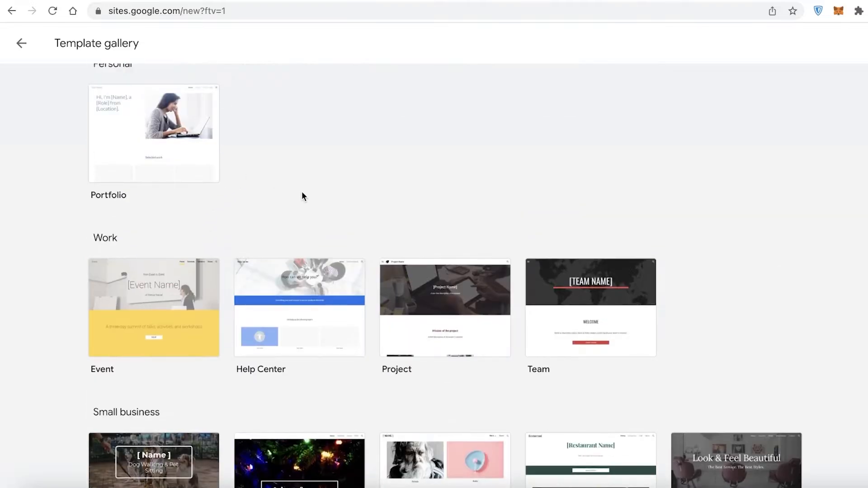
pyautogui.click(21, 44)
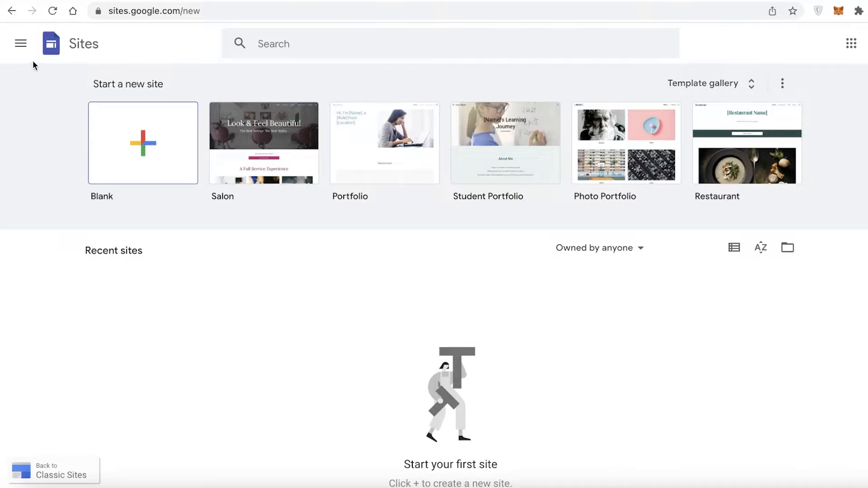
pyautogui.click(21, 44)
pyautogui.click(203, 258)
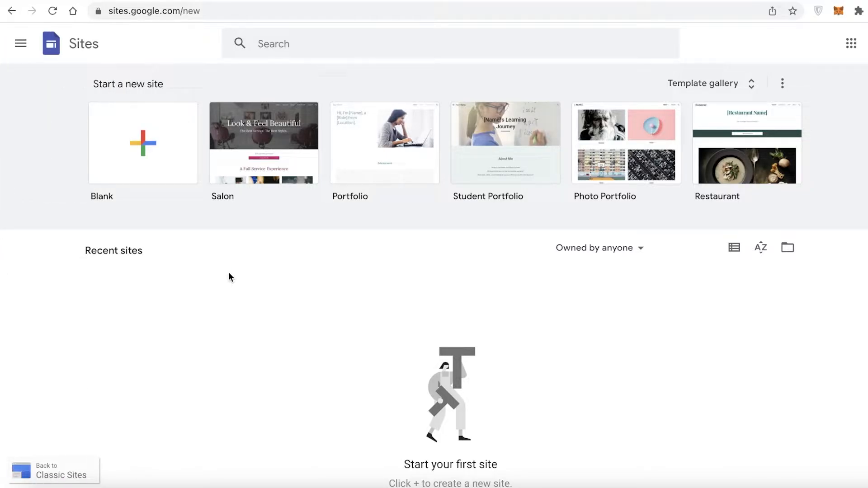
pyautogui.scroll(-1, 231, 277)
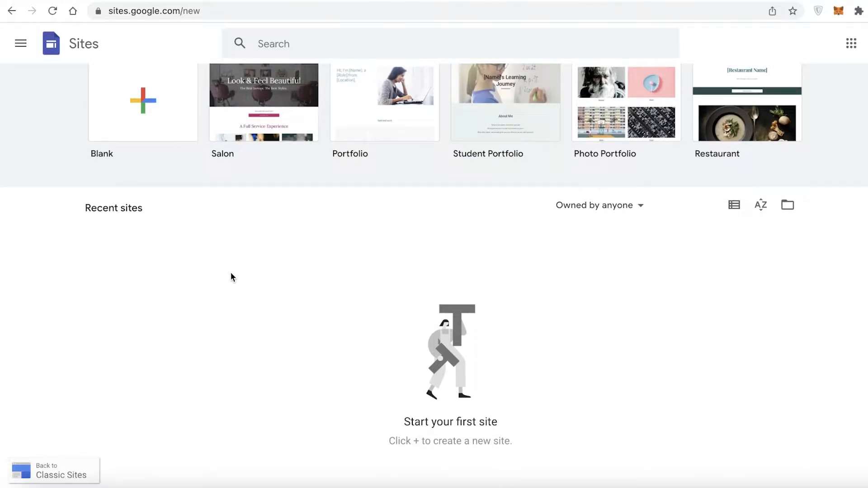
pyautogui.scroll(1, 231, 277)
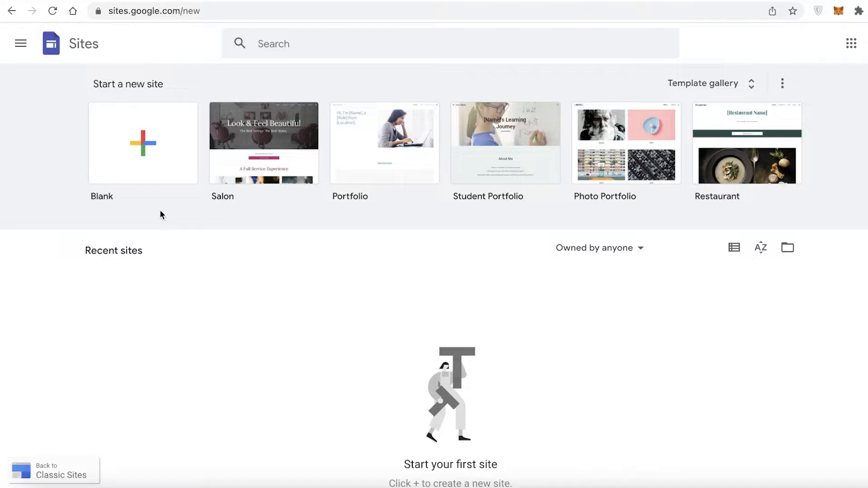
# Look through the template gallery and create a new blank site from it
pyautogui.click(718, 83)
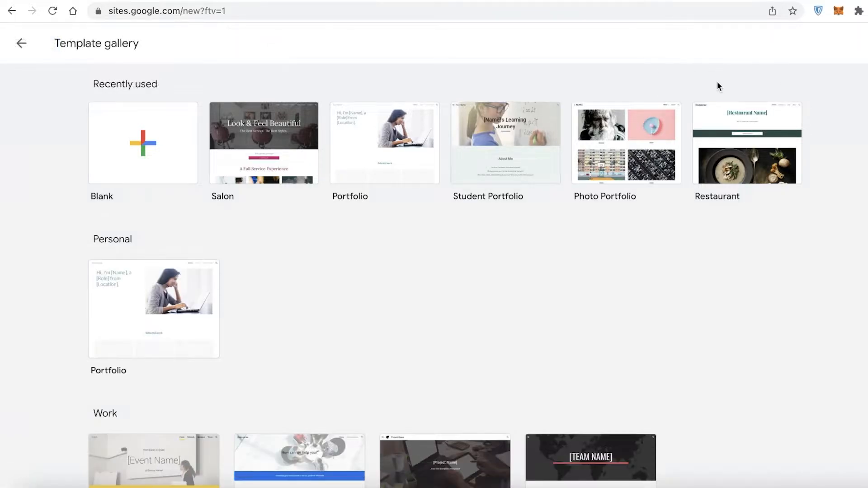
pyautogui.scroll(-6, 769, 274)
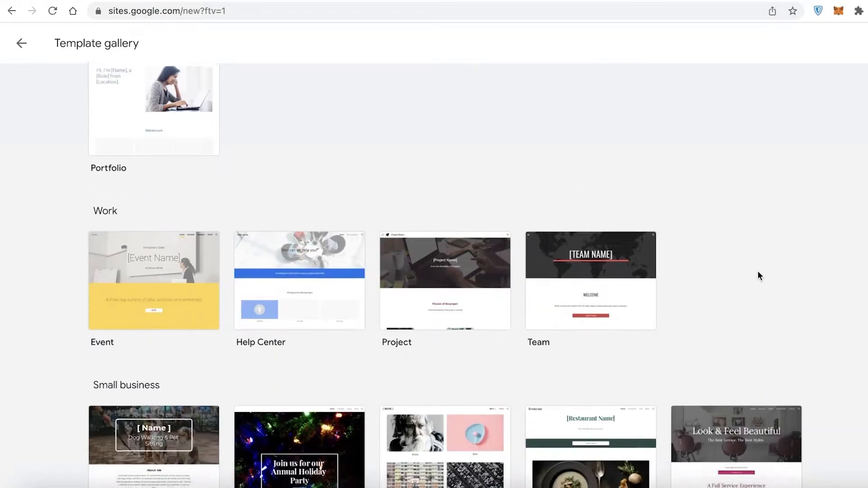
pyautogui.scroll(6, 756, 280)
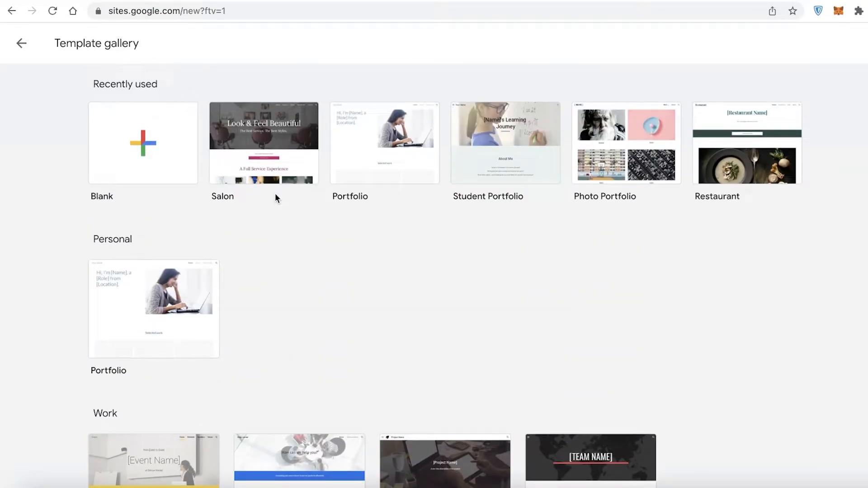
pyautogui.click(179, 157)
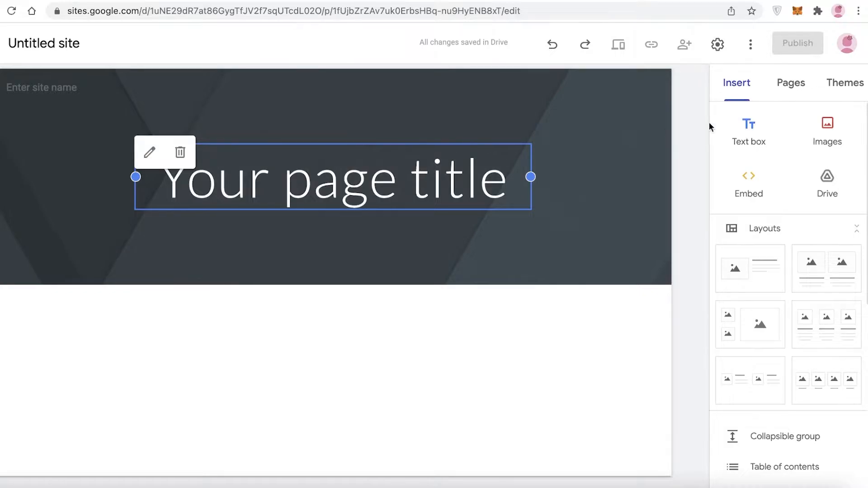
# Apply the Vision theme to the site and choose its pinkish-red colour
pyautogui.click(800, 93)
pyautogui.click(845, 82)
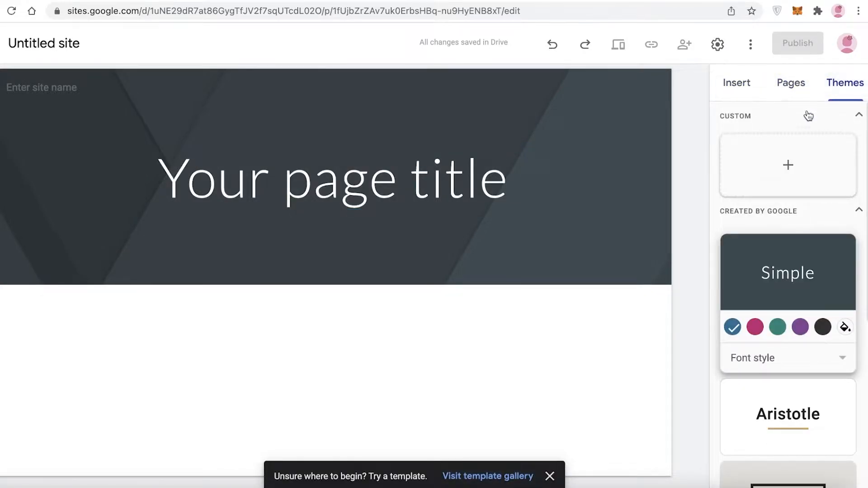
pyautogui.scroll(-5, 810, 200)
pyautogui.click(747, 99)
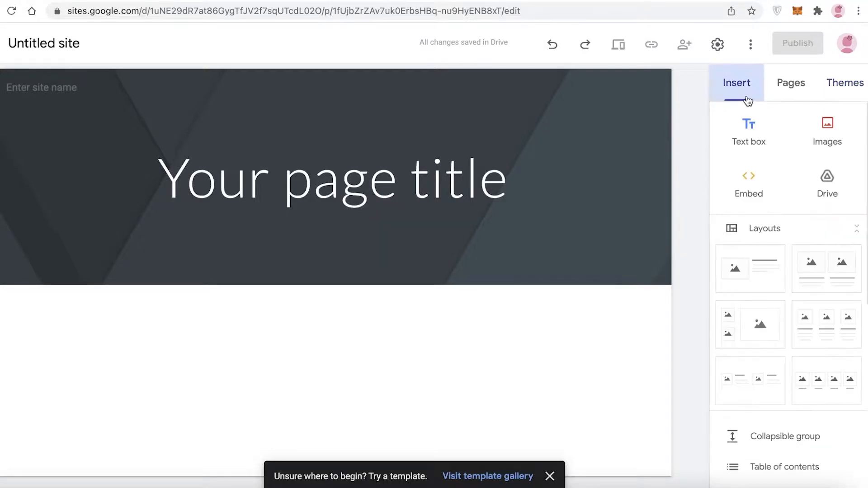
pyautogui.click(844, 88)
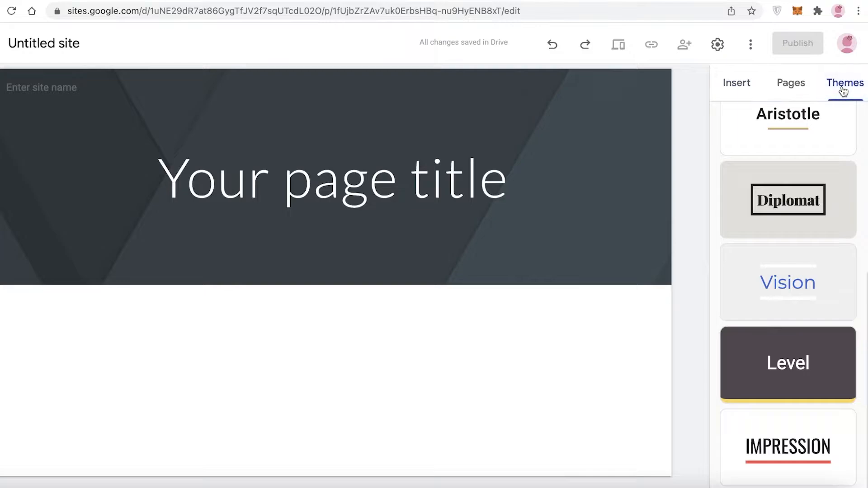
pyautogui.click(796, 448)
pyautogui.click(803, 284)
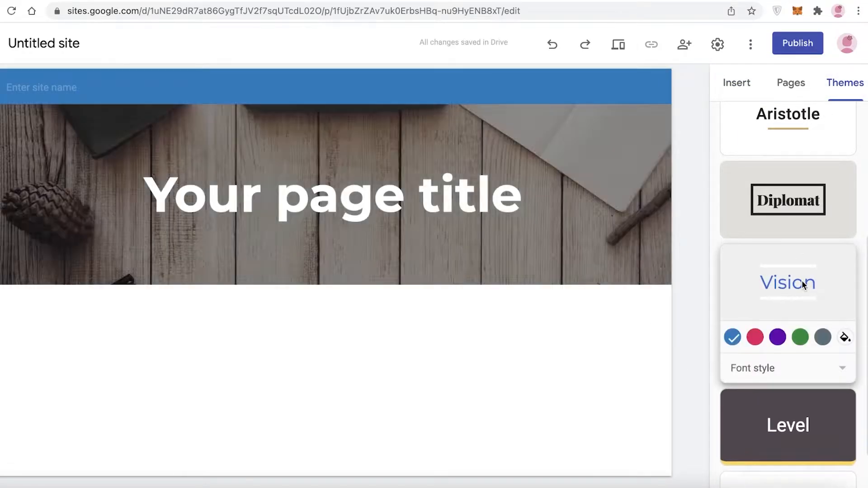
pyautogui.click(755, 337)
# Replace the placeholder page title with "JANES FASHION FUSION"
pyautogui.tripleClick(354, 204)
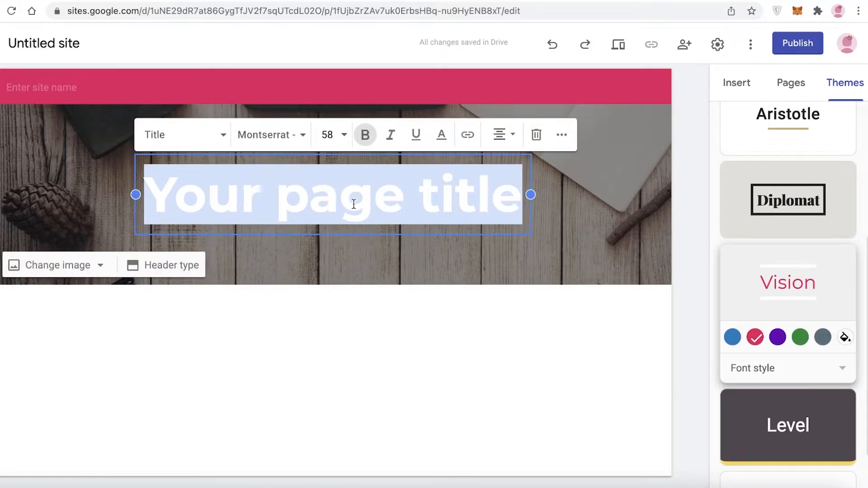
pyautogui.write('JANES FASHION')
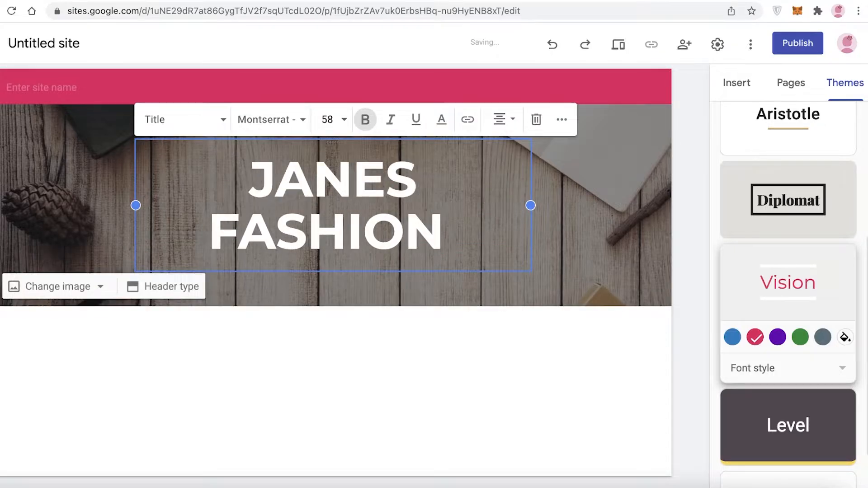
pyautogui.write(' FUSION')
# Widen the title box on both sides and set the whole title's font size to 48
pyautogui.moveTo(531, 230); pyautogui.dragTo(656, 219)
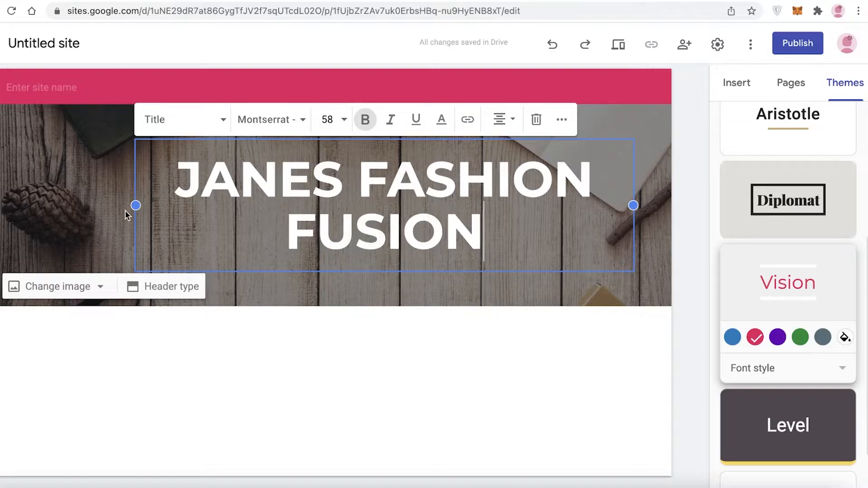
pyautogui.moveTo(135, 207); pyautogui.dragTo(33, 225)
pyautogui.hotkey('ctrl', 'a')
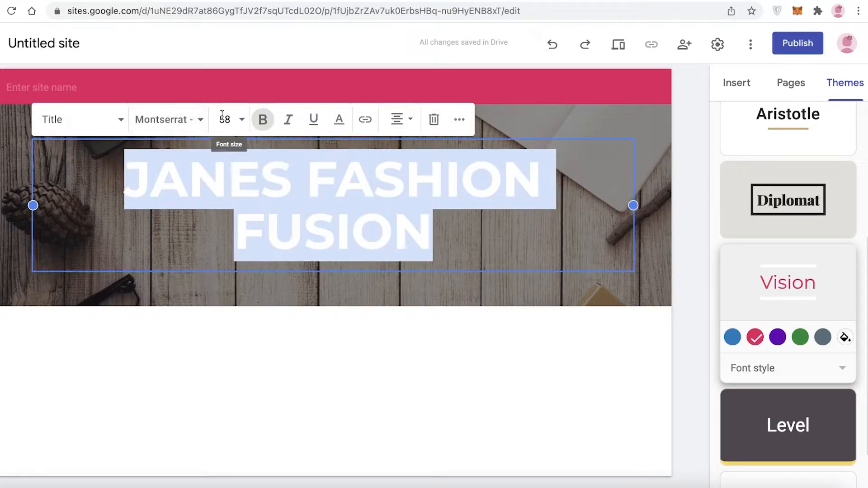
pyautogui.click(222, 118)
pyautogui.click(221, 452)
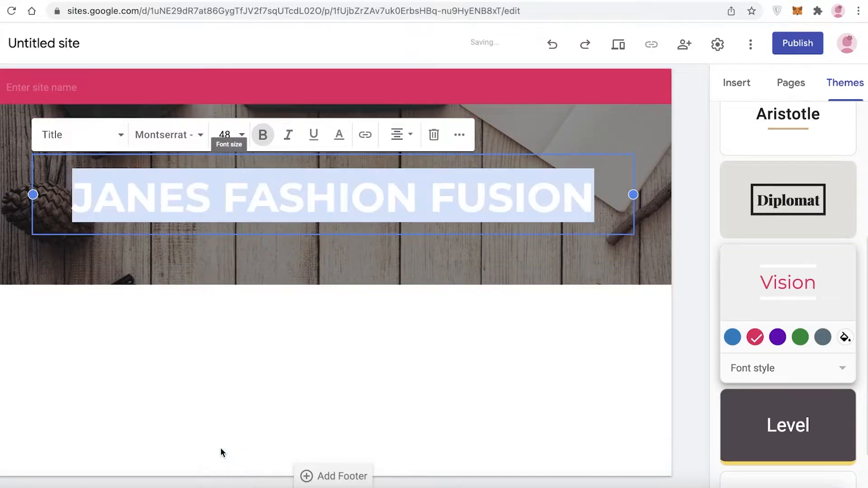
pyautogui.click(379, 301)
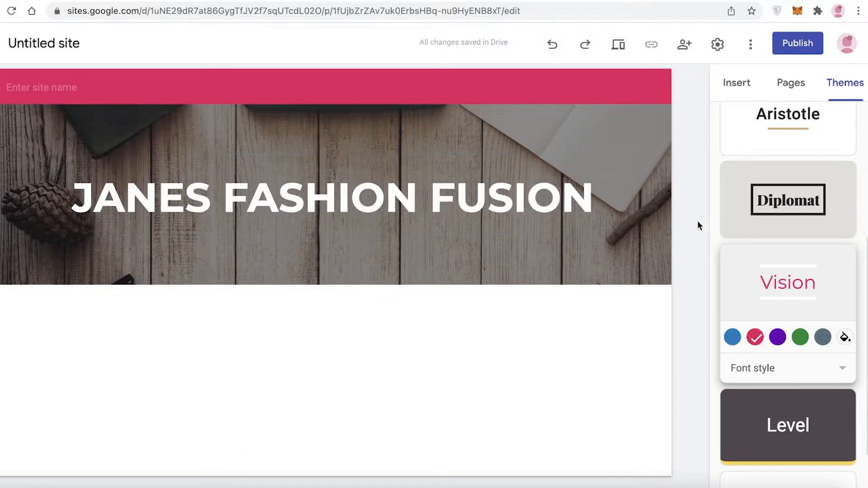
# Replace the header's background image by uploading the freestocks Unsplash JPG from the Downloads folder
pyautogui.click(747, 89)
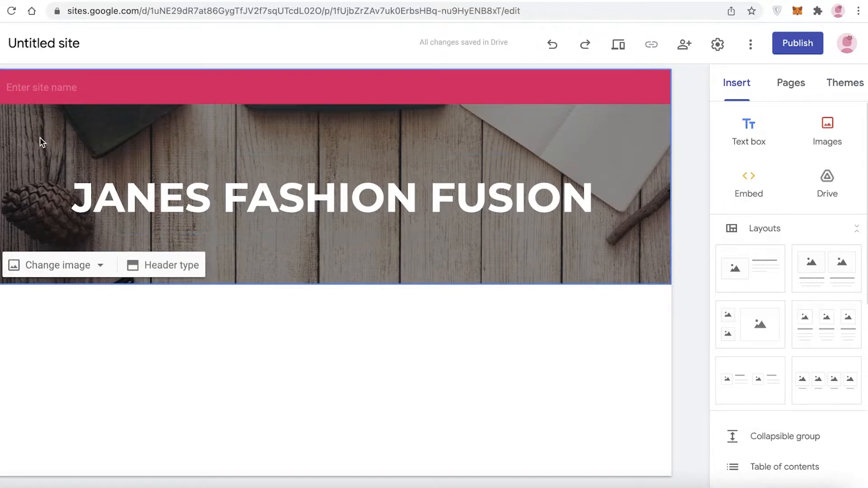
pyautogui.click(41, 273)
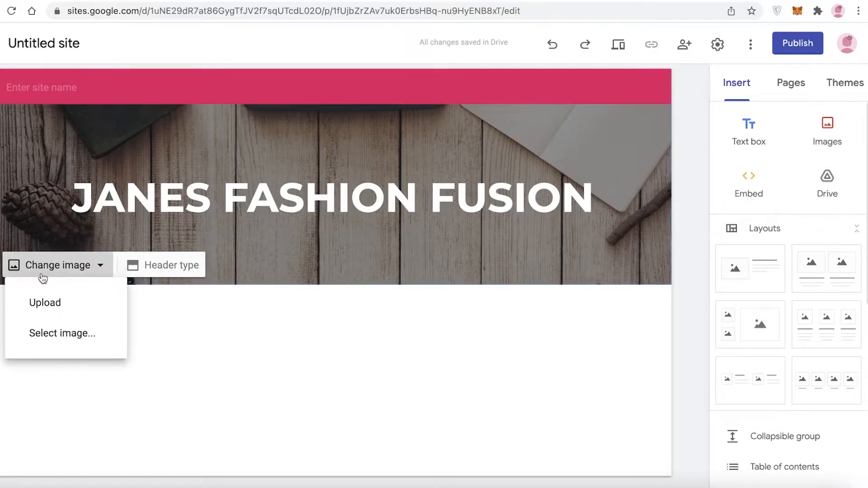
pyautogui.click(45, 303)
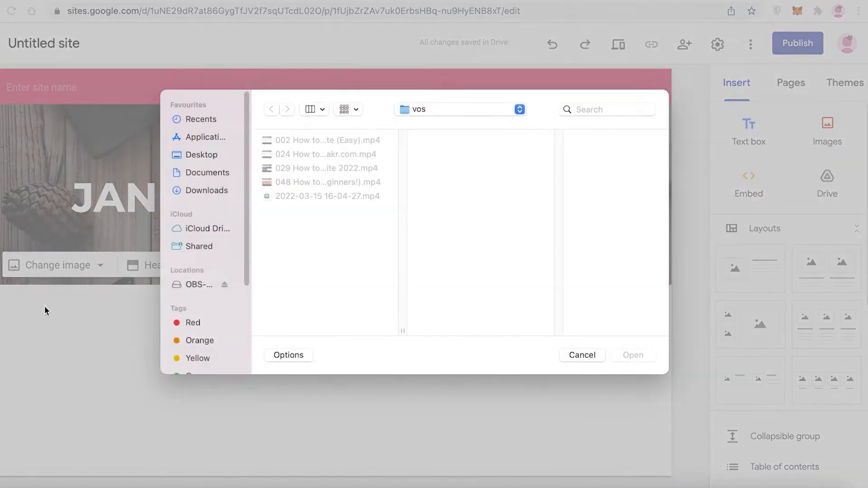
pyautogui.click(202, 175)
pyautogui.click(203, 188)
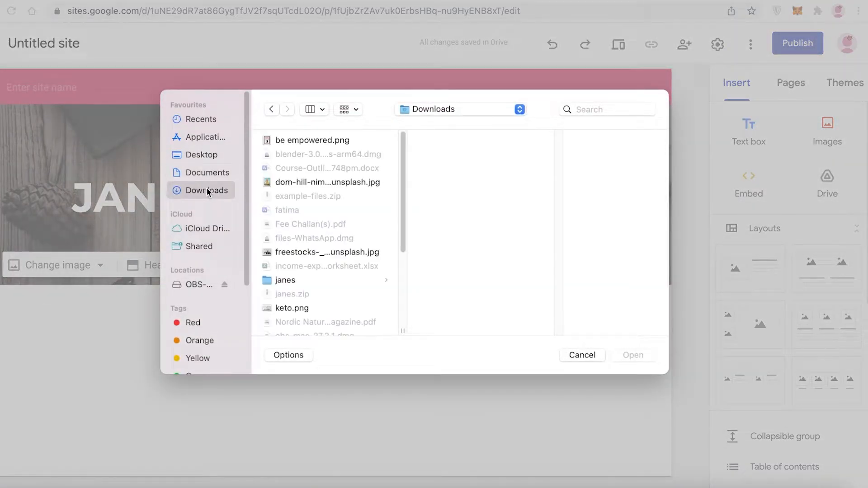
pyautogui.click(315, 257)
pyautogui.click(642, 357)
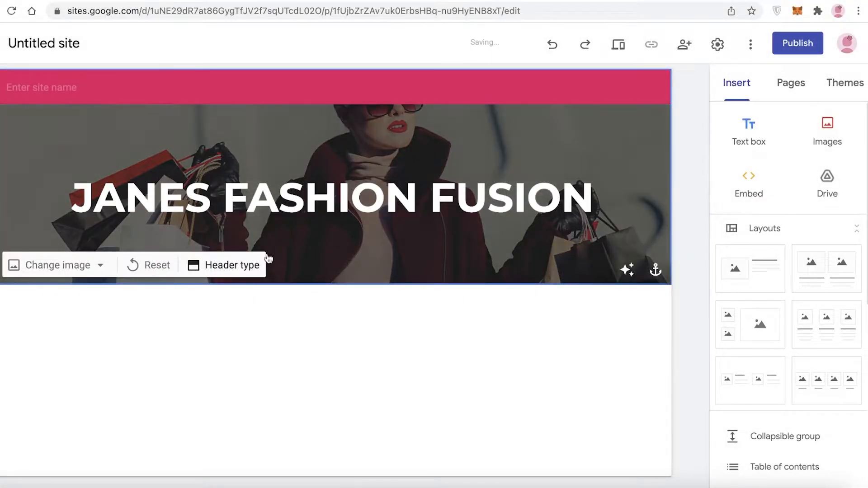
# Change the page's header type to Title only
pyautogui.click(228, 272)
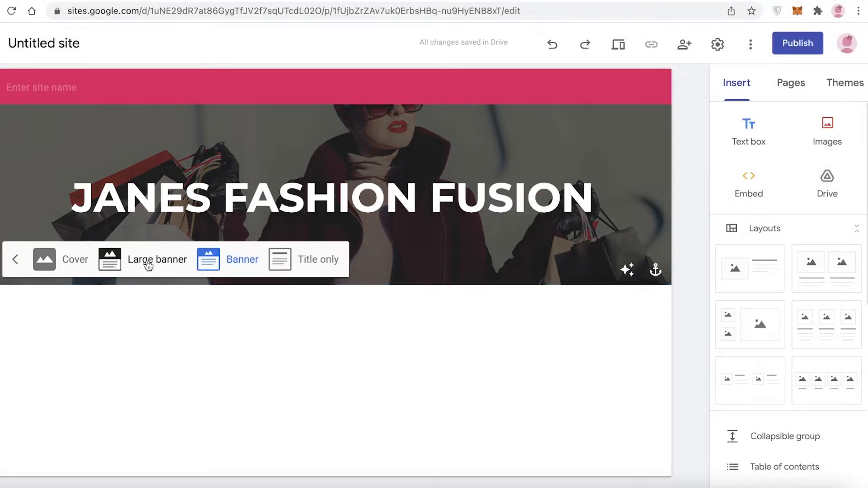
pyautogui.click(322, 263)
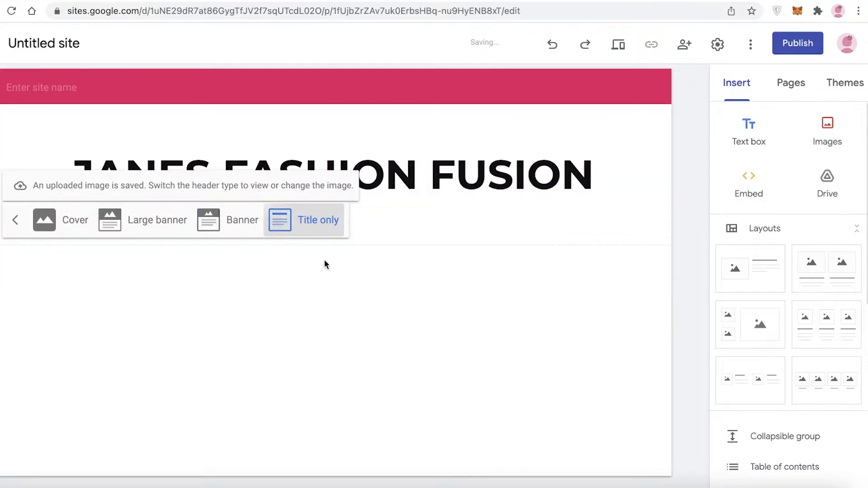
# Try the Banner and Large banner header types and settle on Cover for the page header
pyautogui.click(230, 236)
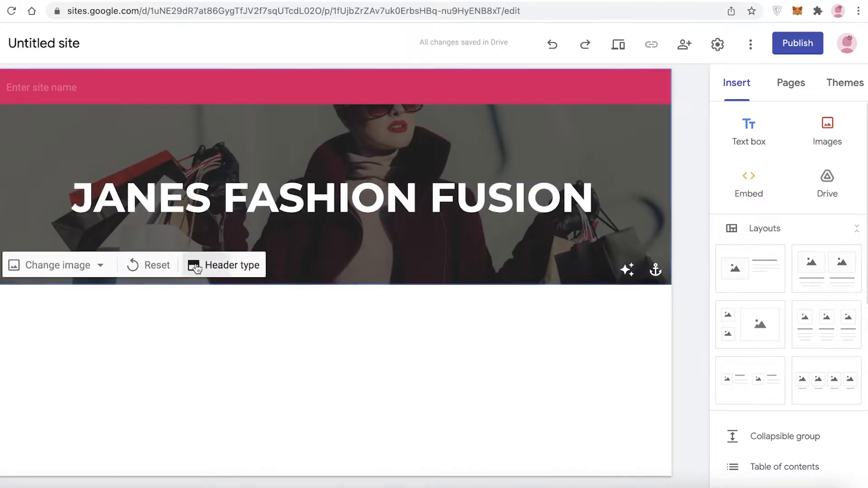
pyautogui.click(196, 269)
pyautogui.click(133, 267)
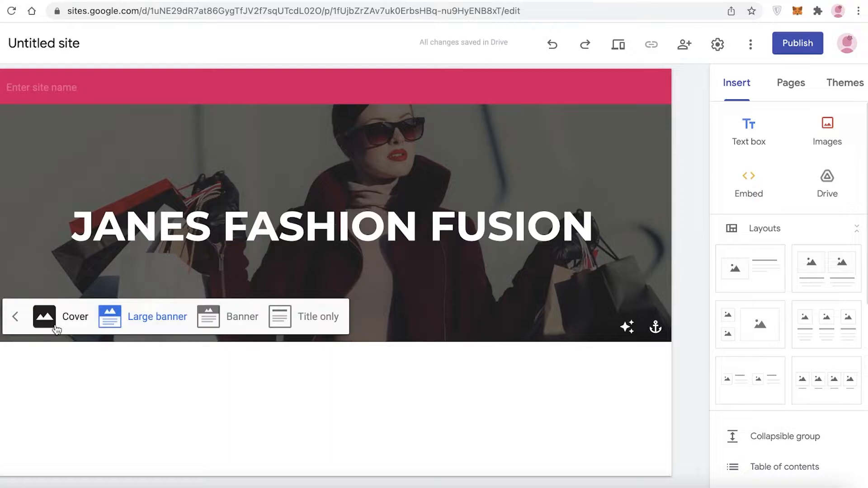
pyautogui.click(55, 327)
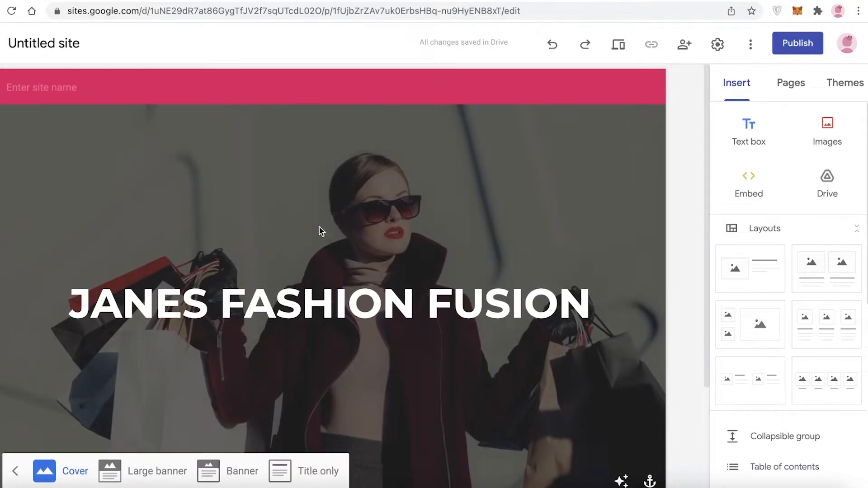
pyautogui.scroll(-1, 545, 185)
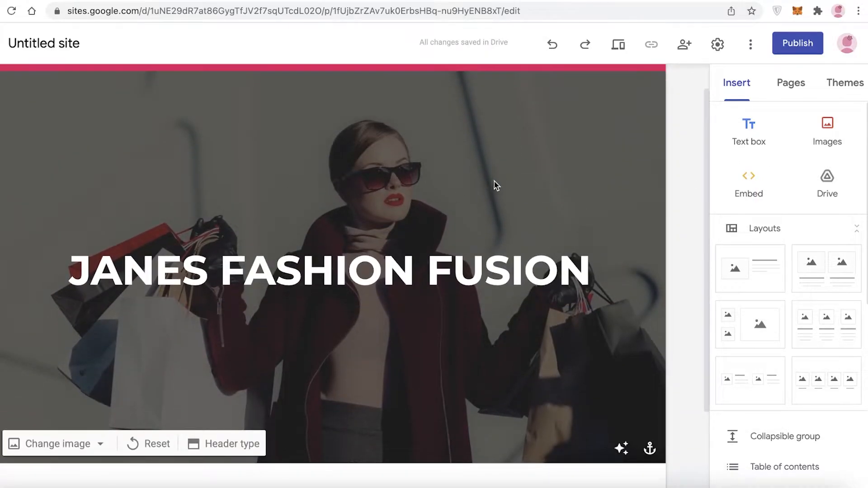
pyautogui.scroll(1, 641, 210)
pyautogui.scroll(-1, 752, 348)
pyautogui.scroll(2, 752, 353)
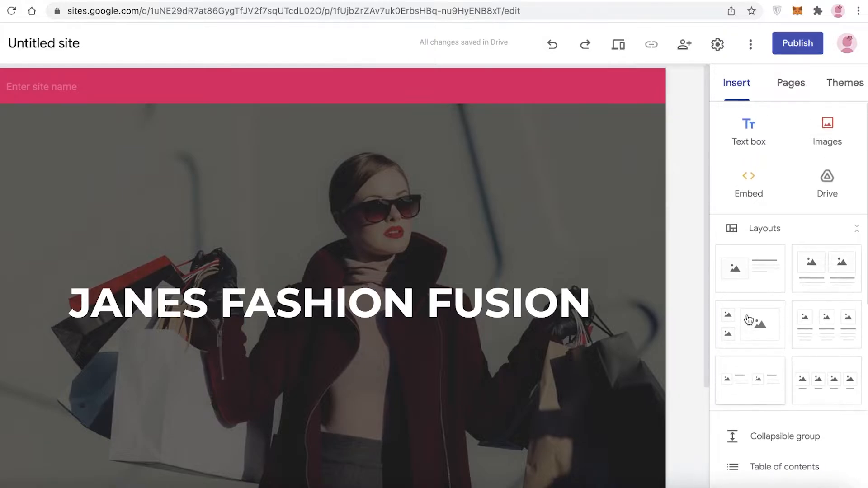
# Check the logo and favicon upload options, and enter JANESFASHION as the site name
pyautogui.click(28, 87)
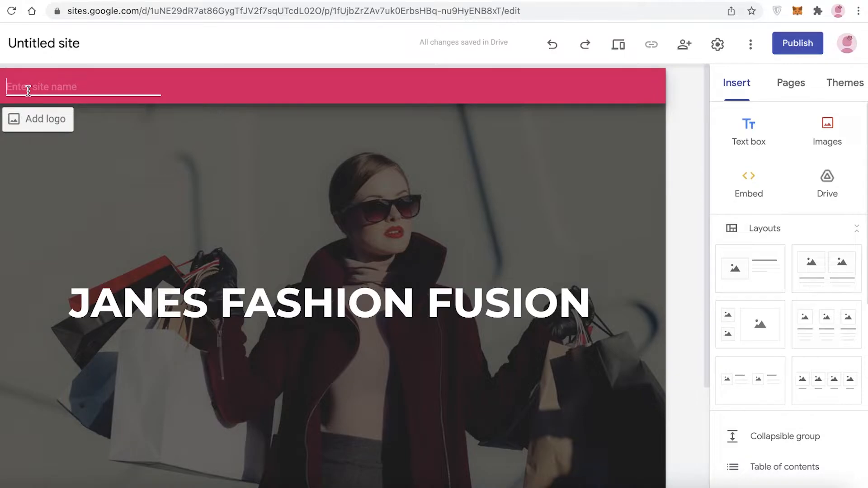
pyautogui.click(19, 118)
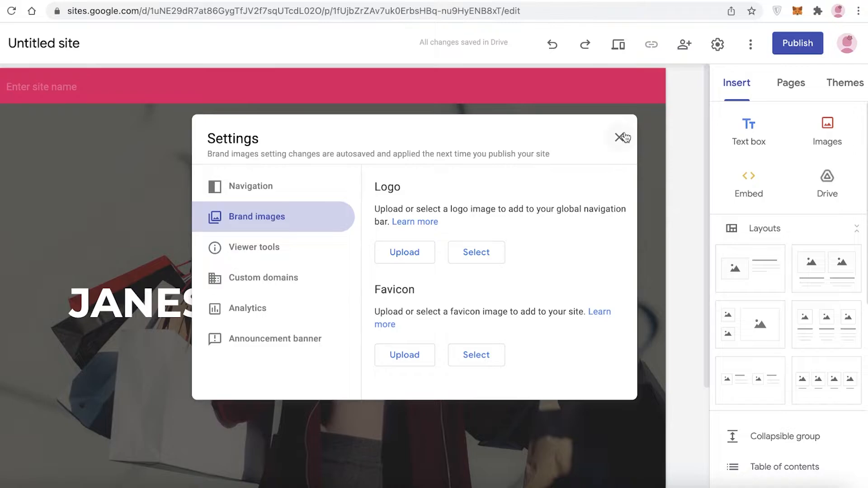
pyautogui.click(620, 137)
pyautogui.click(43, 86)
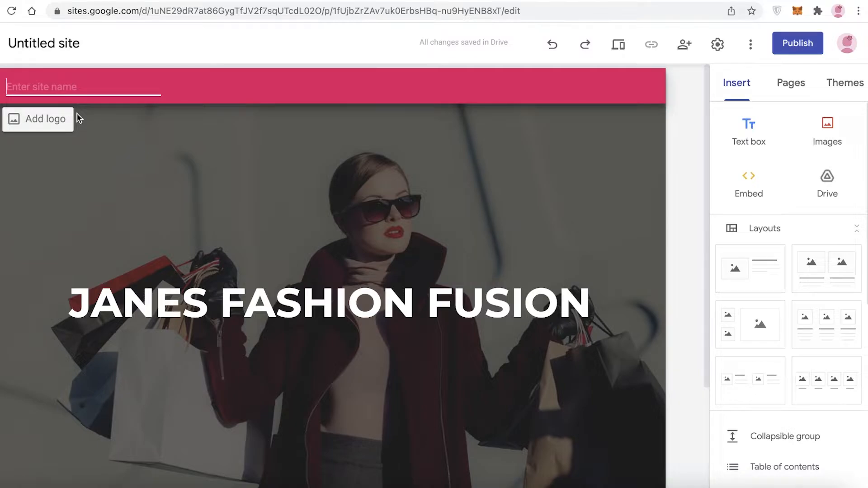
pyautogui.write('JANESFASHION')
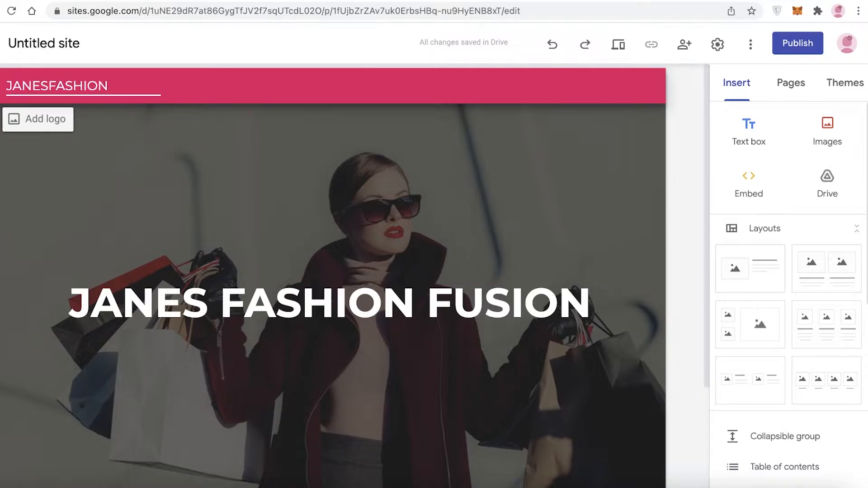
# Narrow the title box to about the left third of the header so the title wraps onto three lines
pyautogui.scroll(-3, 267, 238)
pyautogui.click(604, 187)
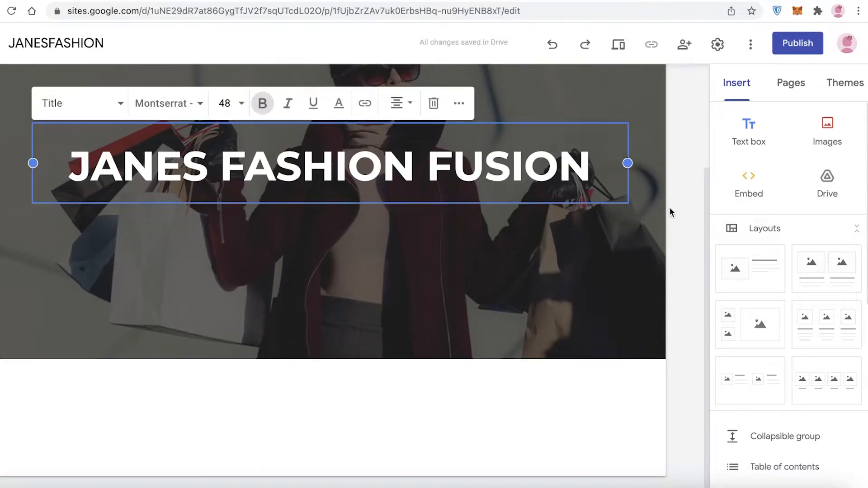
pyautogui.click(529, 163)
pyautogui.scroll(1, 649, 168)
pyautogui.scroll(1, 648, 170)
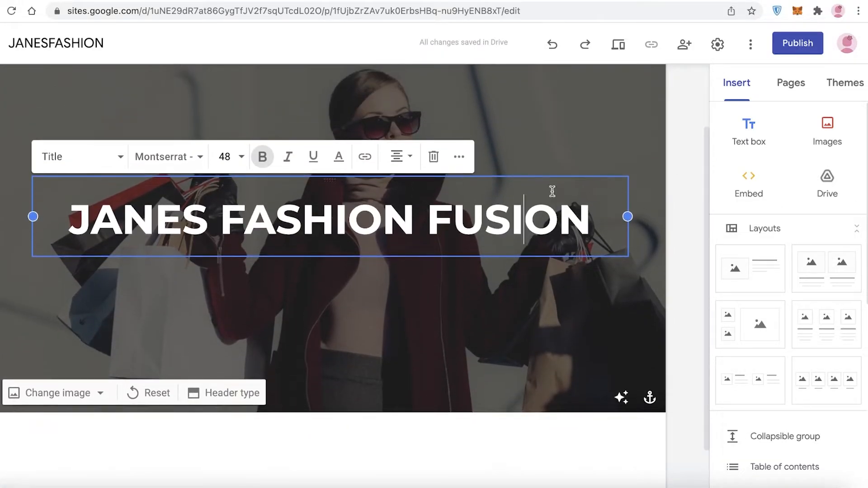
pyautogui.moveTo(627, 218); pyautogui.dragTo(271, 216)
pyautogui.click(635, 185)
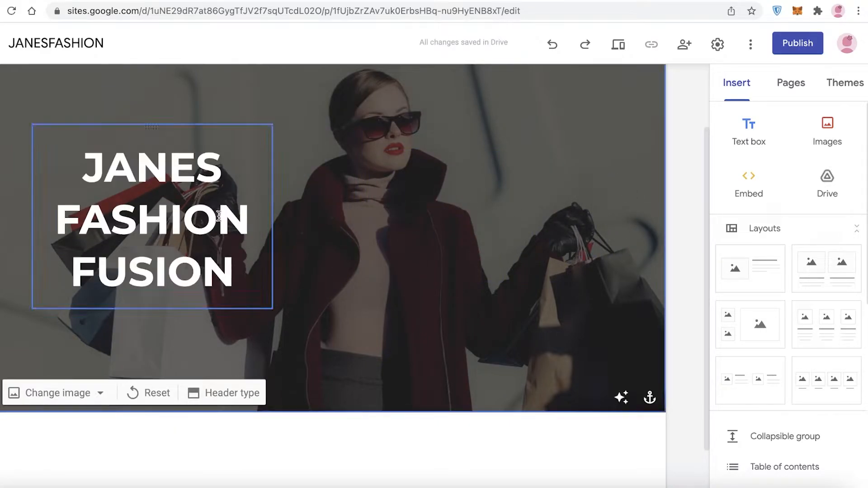
pyautogui.scroll(3, 194, 217)
pyautogui.click(179, 279)
pyautogui.moveTo(179, 278); pyautogui.dragTo(157, 225)
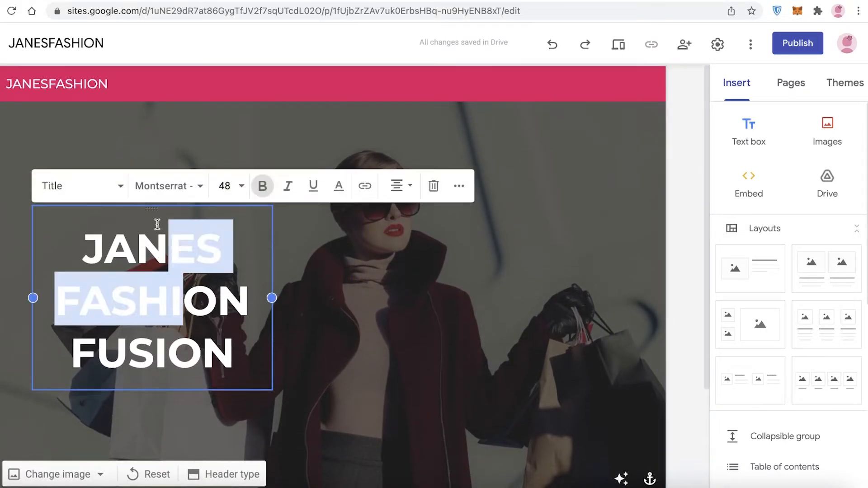
pyautogui.click(207, 303)
pyautogui.click(347, 276)
pyautogui.click(180, 262)
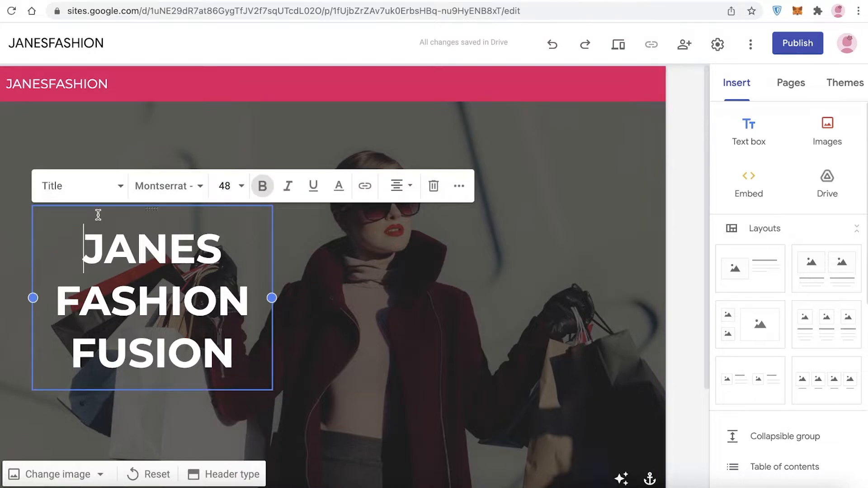
pyautogui.click(76, 203)
# Try 1.15 line spacing on the header title and settle on Single
pyautogui.click(90, 269)
pyautogui.click(460, 186)
pyautogui.click(372, 221)
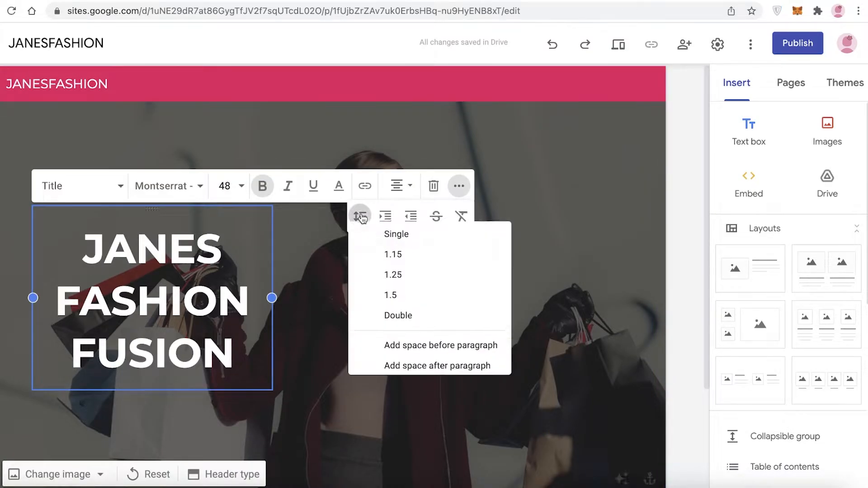
pyautogui.click(390, 264)
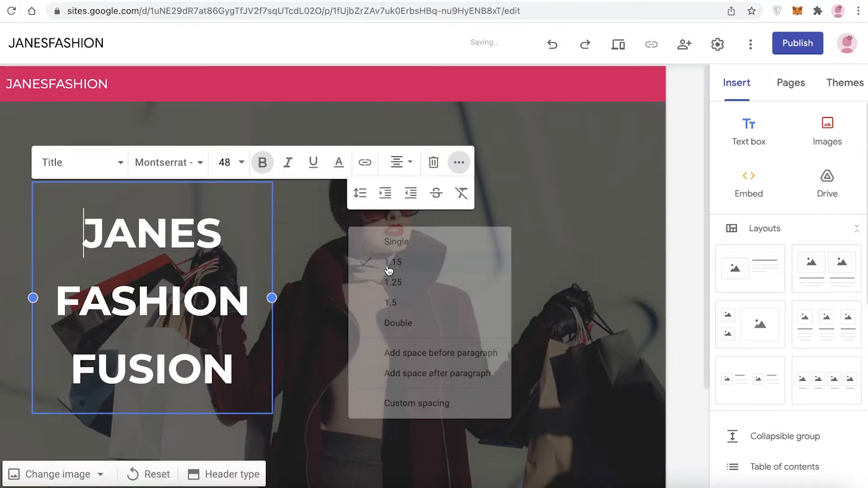
pyautogui.click(362, 193)
pyautogui.click(360, 206)
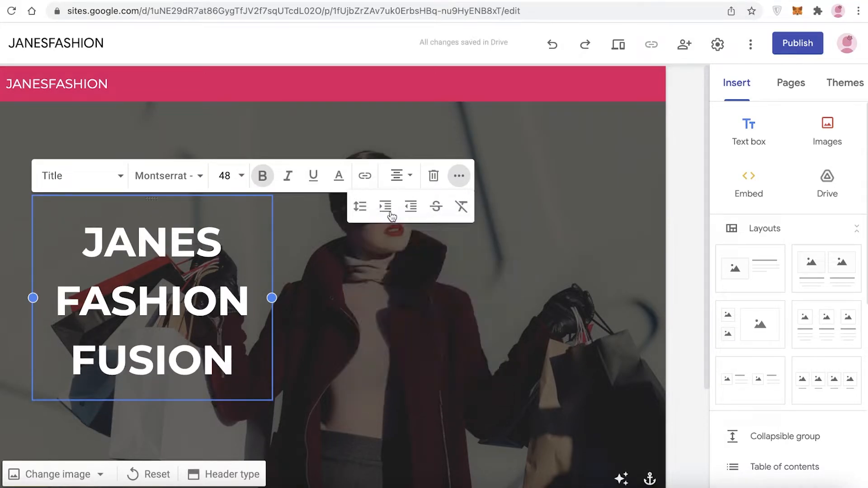
pyautogui.click(386, 206)
pyautogui.click(410, 213)
pyautogui.click(417, 331)
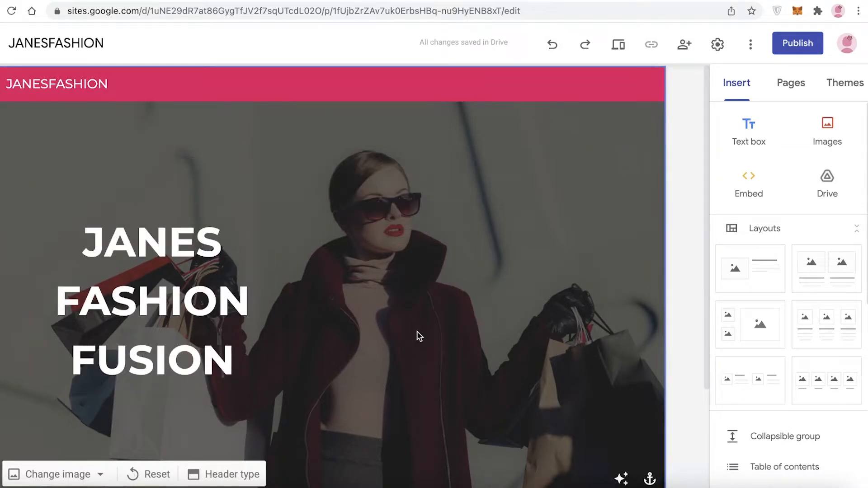
pyautogui.scroll(-3, 417, 331)
pyautogui.moveTo(165, 216); pyautogui.dragTo(160, 200)
pyautogui.scroll(3, 405, 195)
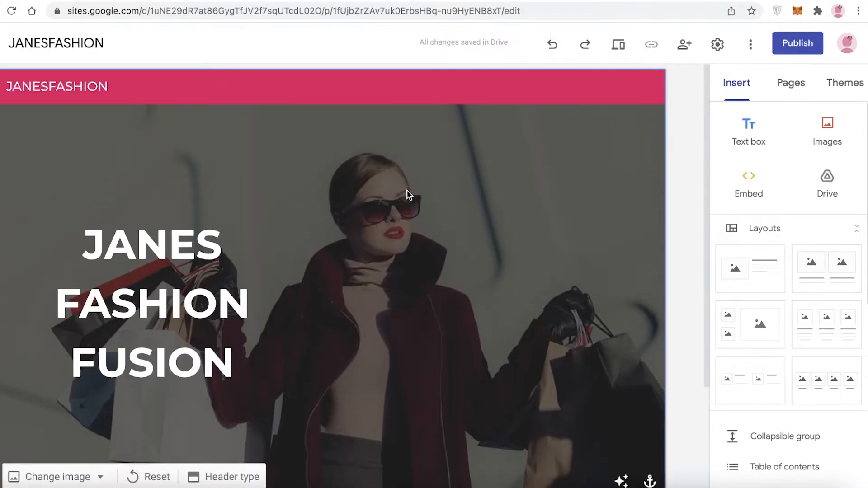
# Insert a text box in the header beside the title and write "This is the story of my fashion journey from Paris to California."
pyautogui.click(742, 134)
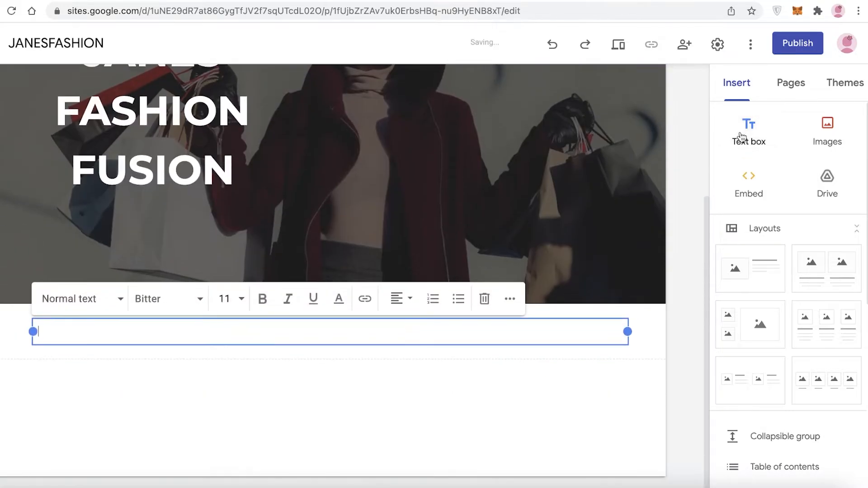
pyautogui.moveTo(359, 271); pyautogui.dragTo(329, 214)
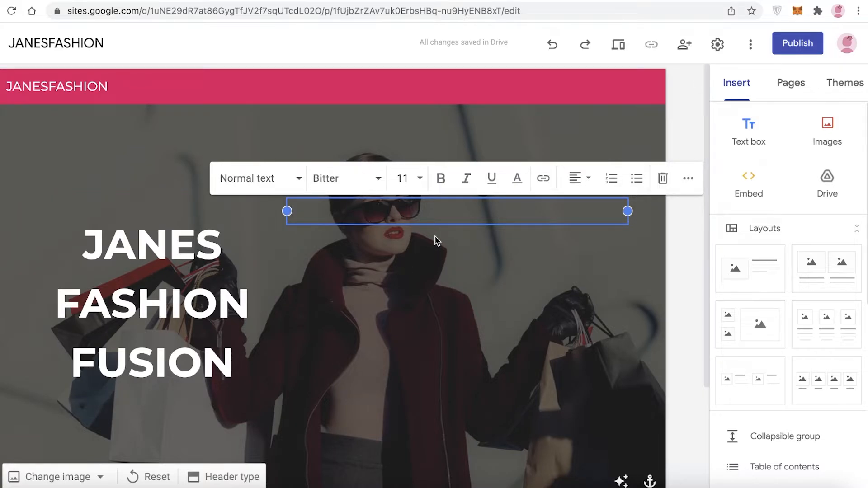
pyautogui.write('This is the s')
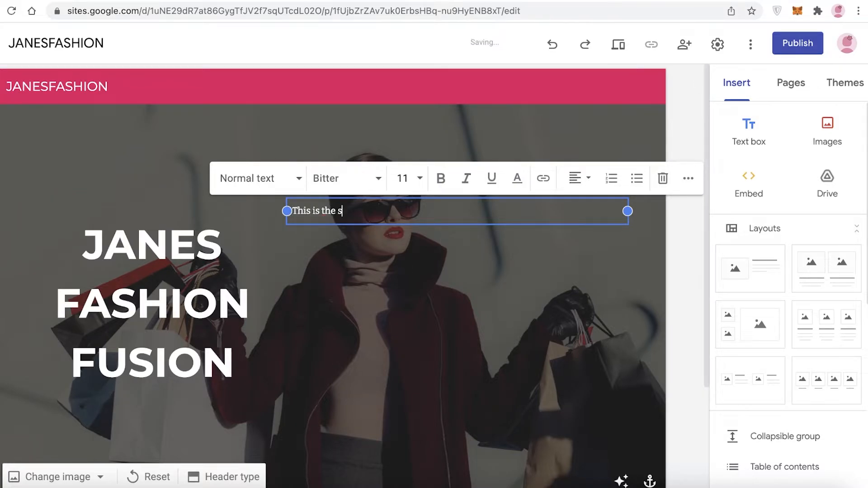
pyautogui.write('tory of my fashion journey f')
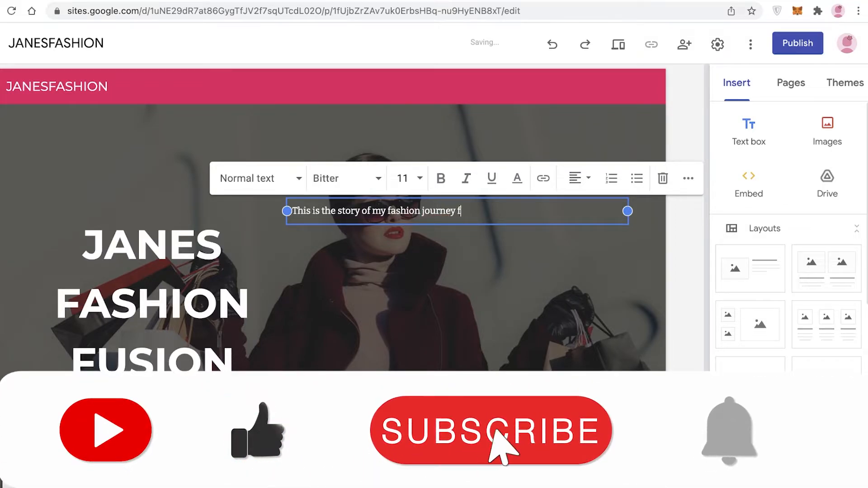
pyautogui.write('rom Pari')
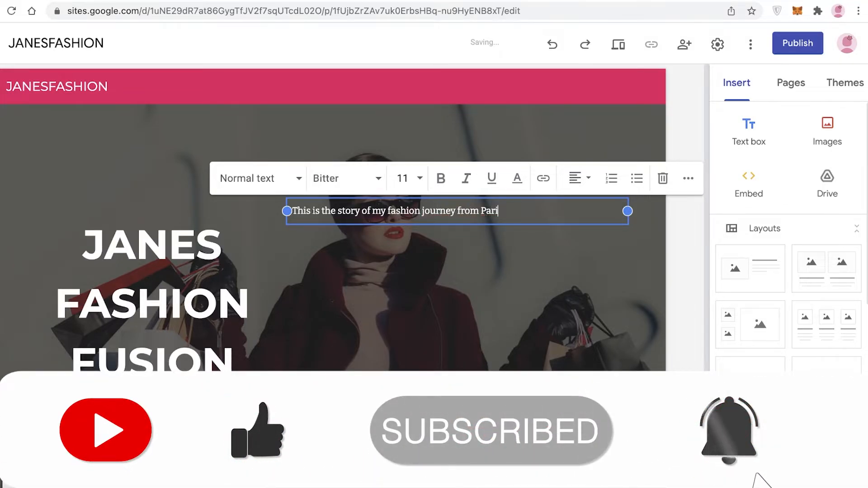
pyautogui.write('s to Cal')
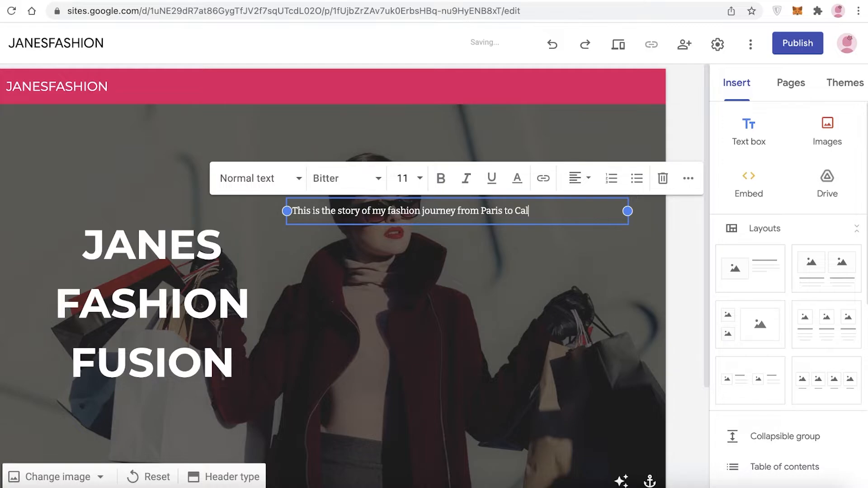
pyautogui.write('ifornia.')
pyautogui.click(614, 294)
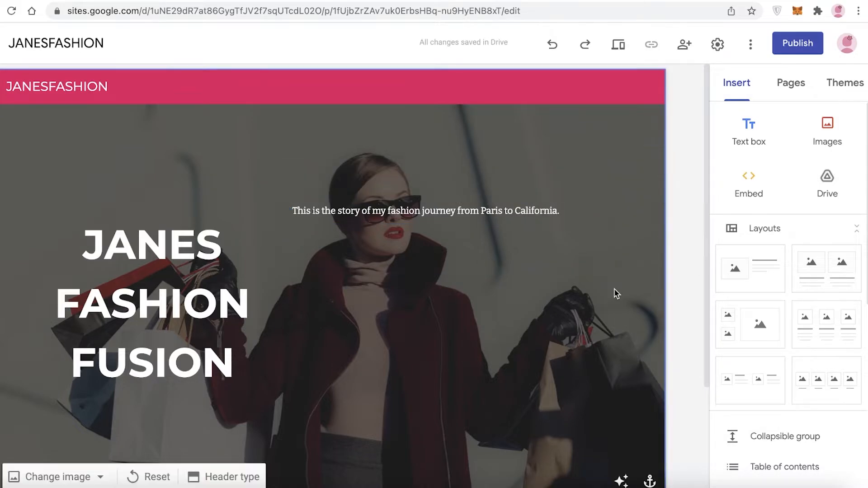
# Try to move the tagline text box to a lower position in the header
pyautogui.click(451, 209)
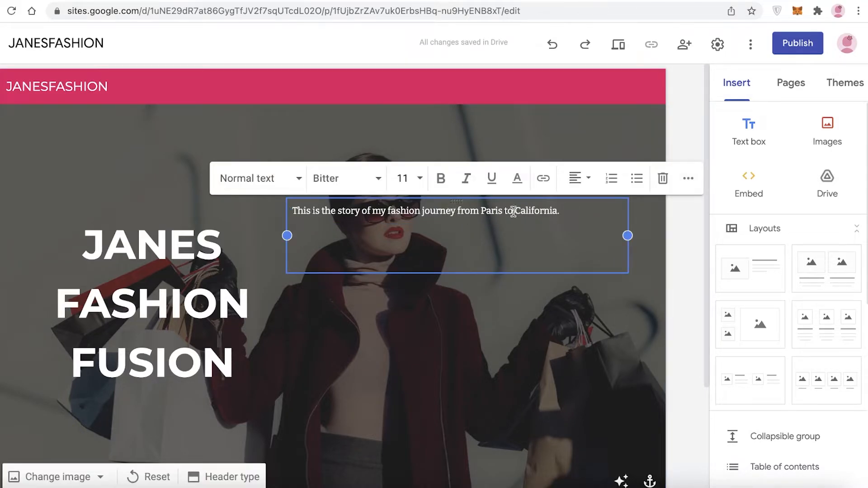
pyautogui.moveTo(458, 202); pyautogui.dragTo(526, 231)
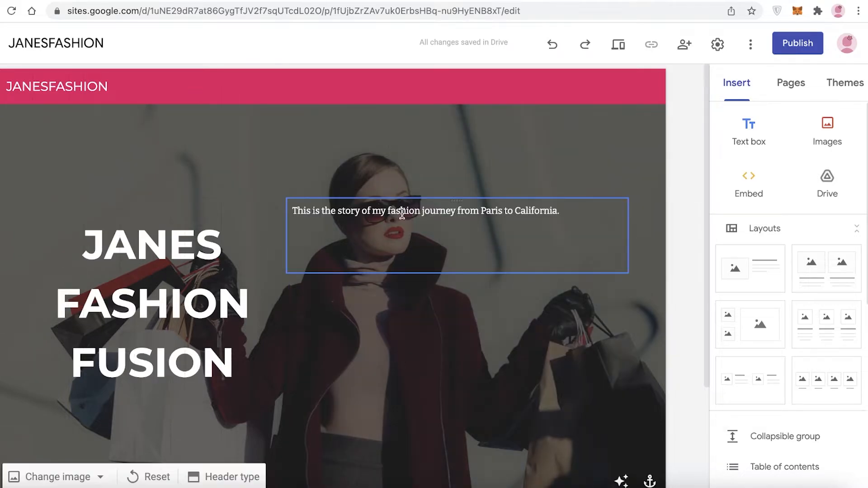
pyautogui.click(463, 276)
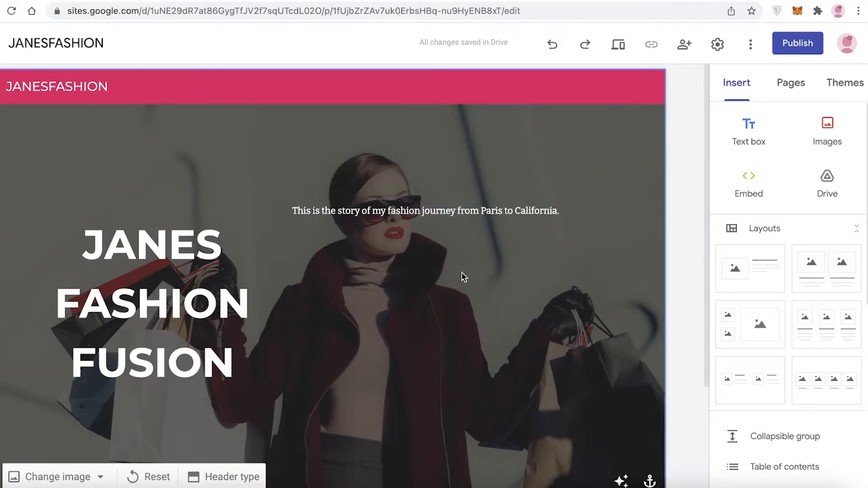
# Add blank lines above the tagline text to push it down beside the last line of the title
pyautogui.click(290, 213)
pyautogui.click(292, 212)
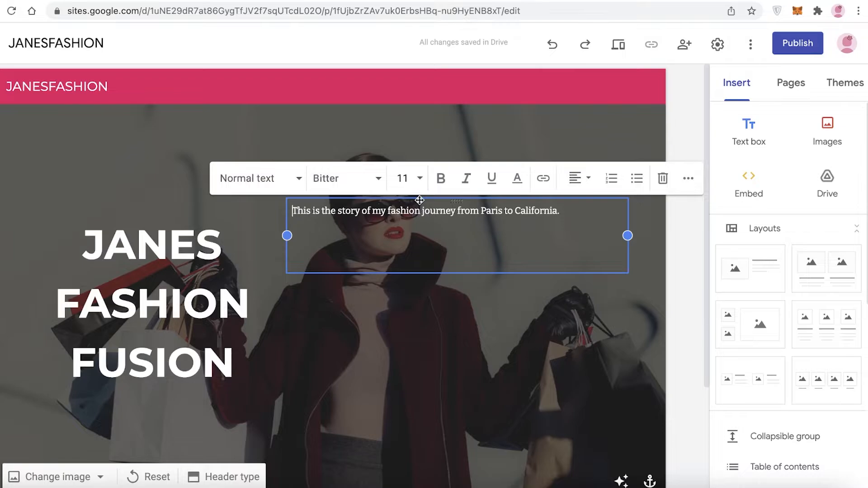
pyautogui.press('Return')
pyautogui.press('Return')
pyautogui.press('Return')
pyautogui.press('Return')
pyautogui.press('Return')
pyautogui.press('Return')
pyautogui.press('Return')
pyautogui.press('Return')
pyautogui.press('Return')
pyautogui.press('Return')
pyautogui.click(682, 293)
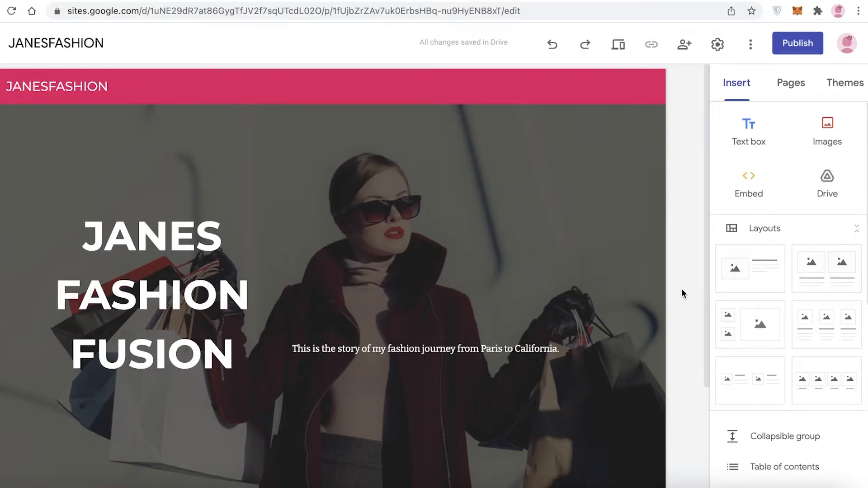
# Try to resize and reposition the tagline text box within the header
pyautogui.scroll(-7, 751, 339)
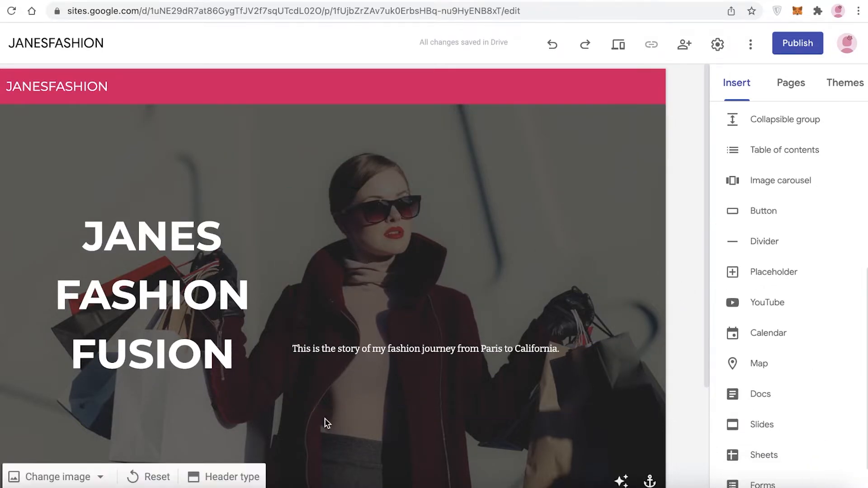
pyautogui.click(454, 364)
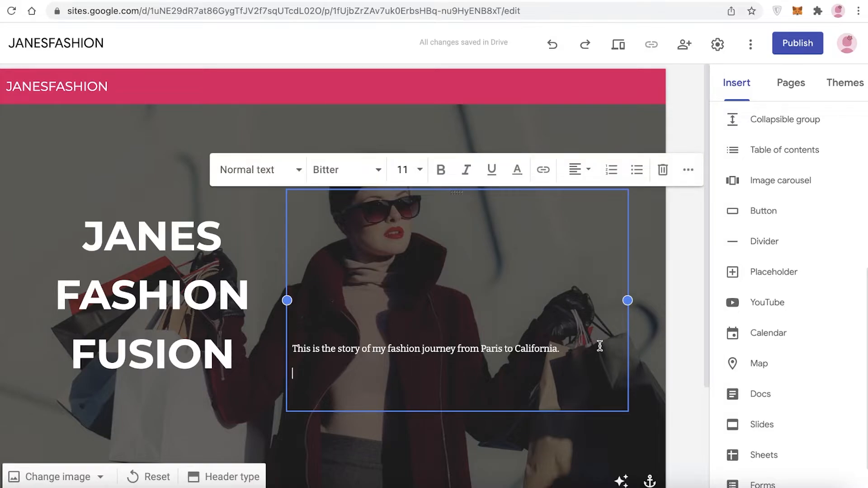
pyautogui.moveTo(628, 410); pyautogui.dragTo(566, 383)
pyautogui.moveTo(430, 291); pyautogui.dragTo(380, 262)
pyautogui.click(317, 279)
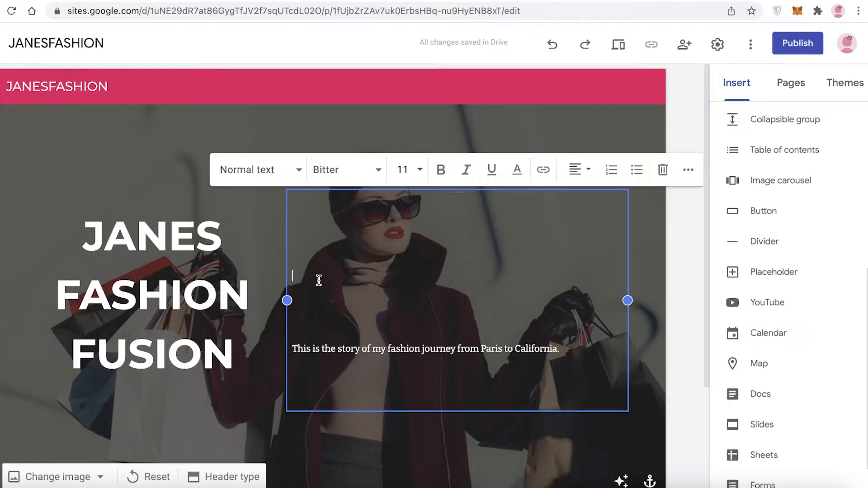
pyautogui.click(670, 285)
pyautogui.click(501, 247)
pyautogui.click(691, 235)
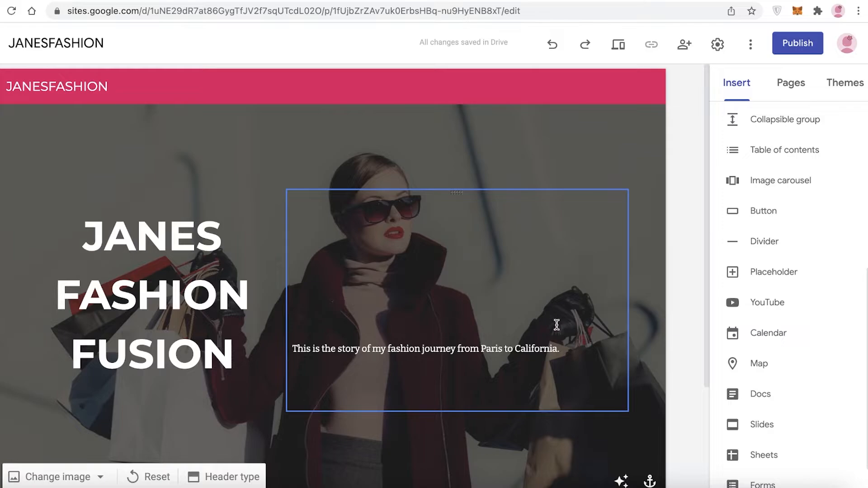
# Insert a button named "Read More" with "A" as its placeholder link
pyautogui.scroll(-1, 522, 362)
pyautogui.scroll(1, 693, 287)
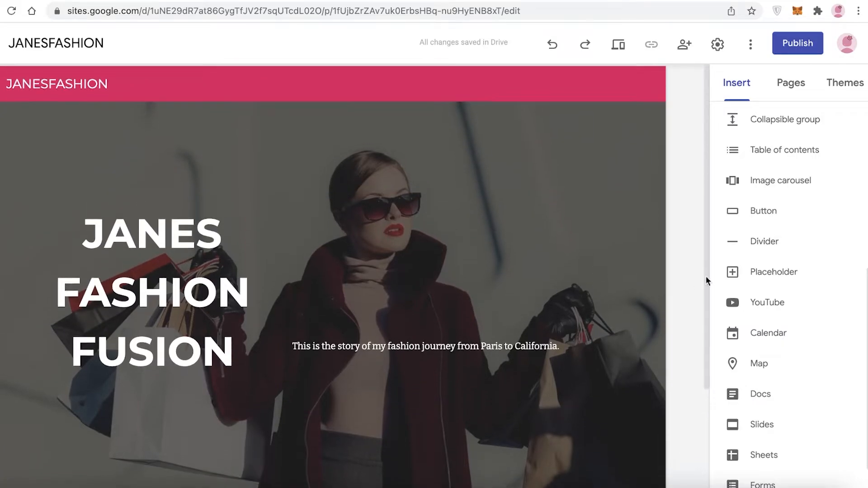
pyautogui.scroll(5, 776, 219)
pyautogui.scroll(-5, 775, 285)
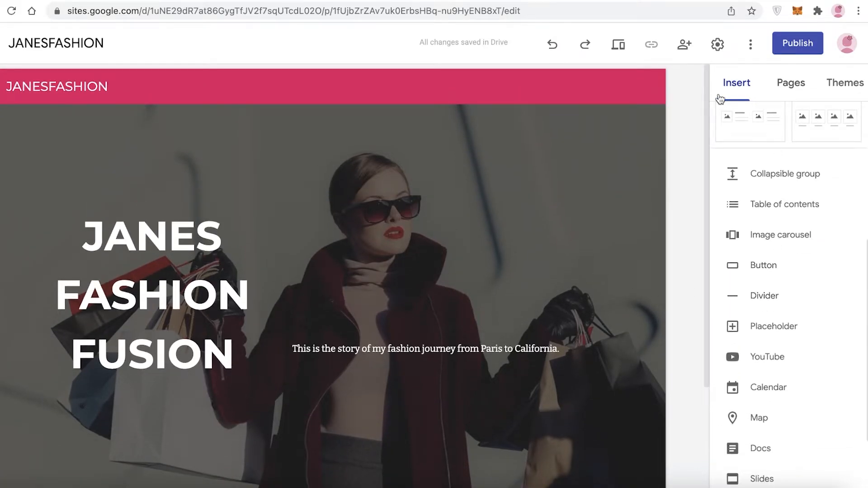
pyautogui.click(774, 263)
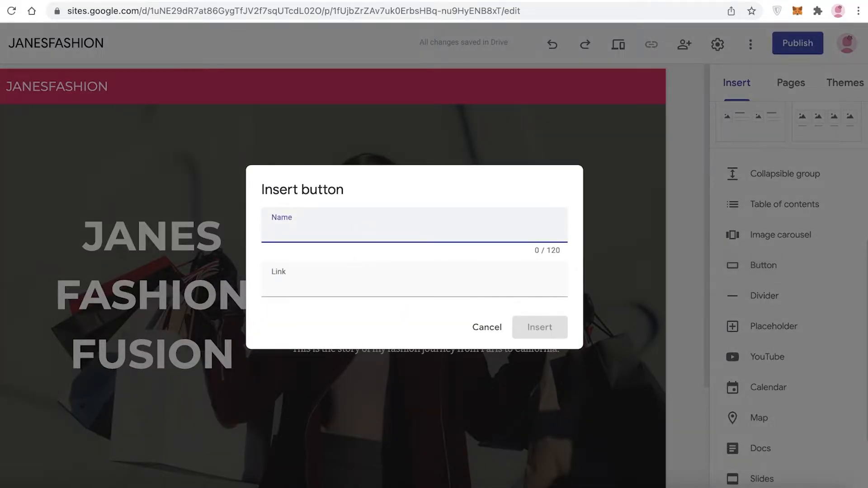
pyautogui.write('Read M')
pyautogui.write('ore')
pyautogui.click(363, 279)
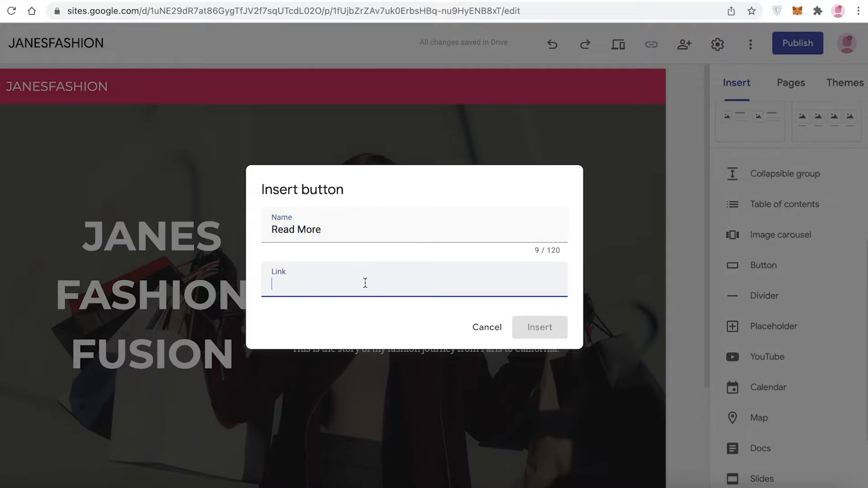
pyautogui.write('A')
pyautogui.click(540, 327)
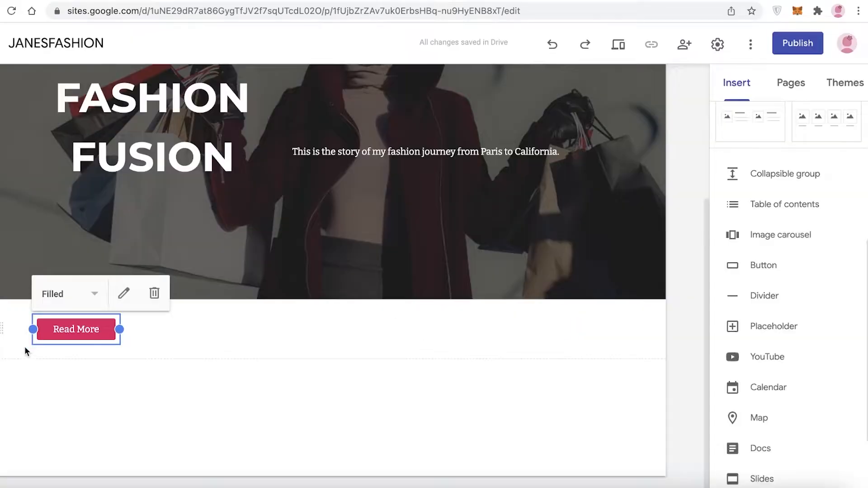
# Move the Read More button into the header below the tagline and narrow it to about a quarter of its width
pyautogui.moveTo(69, 327); pyautogui.dragTo(322, 196)
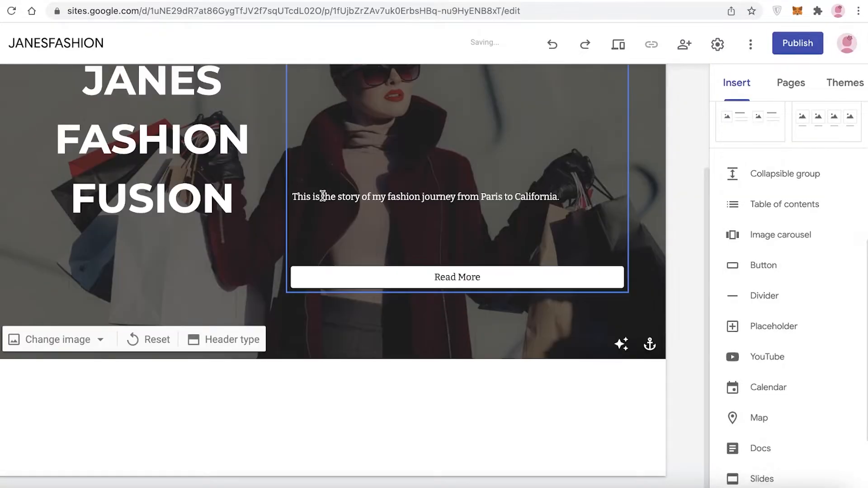
pyautogui.click(625, 277)
pyautogui.moveTo(625, 277); pyautogui.dragTo(389, 279)
# Try the Outlined style on the Read More button and set it back to Filled
pyautogui.click(337, 272)
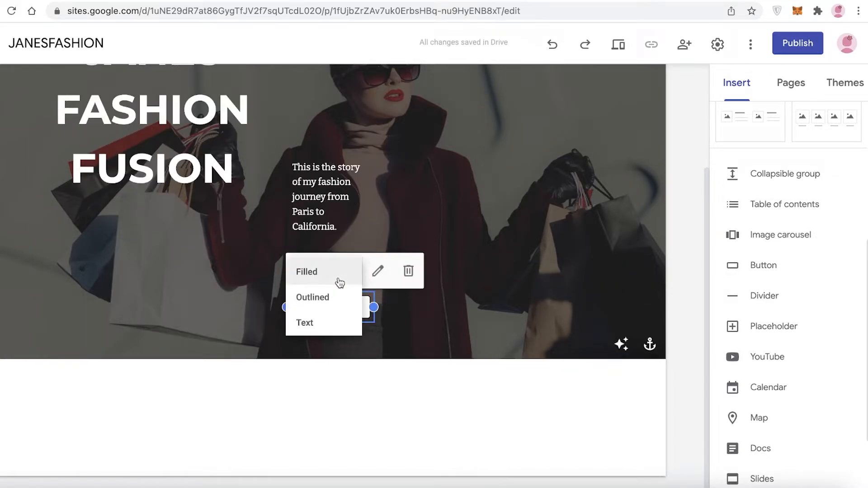
pyautogui.click(313, 324)
pyautogui.click(331, 278)
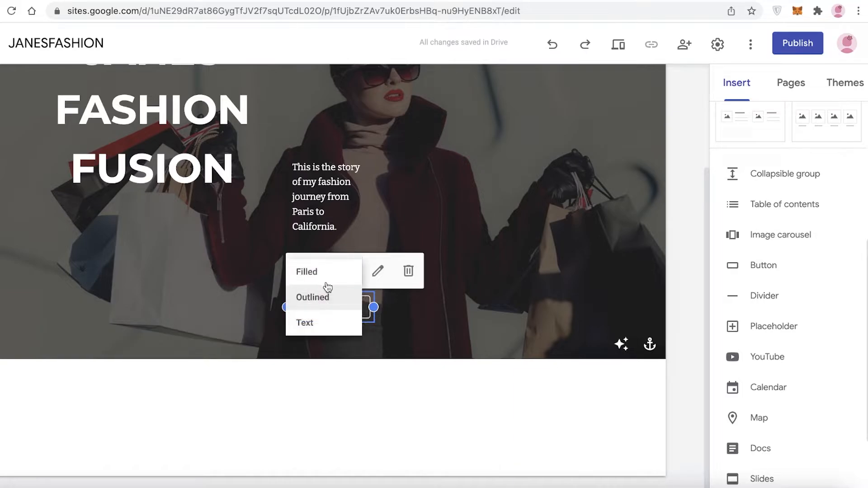
pyautogui.click(337, 273)
pyautogui.click(378, 272)
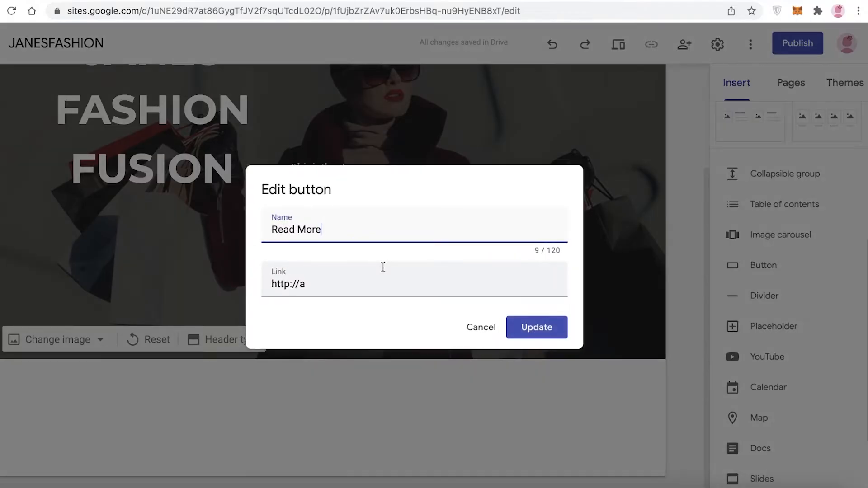
pyautogui.click(479, 326)
pyautogui.scroll(3, 450, 310)
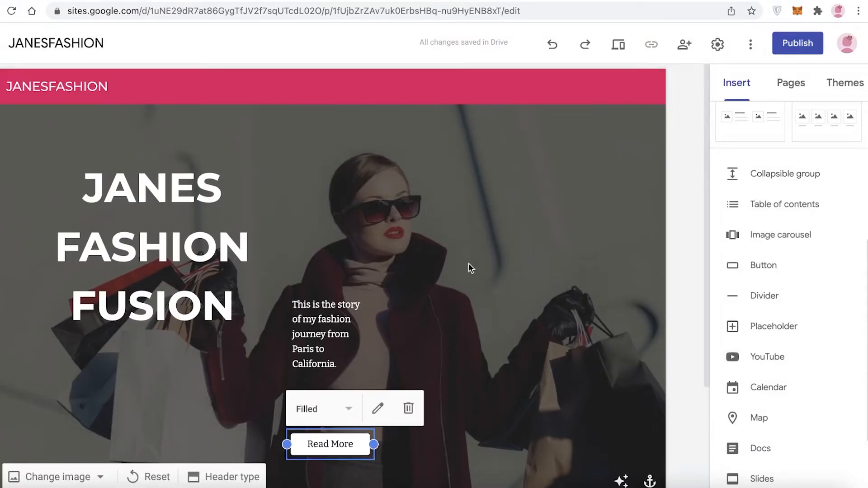
pyautogui.scroll(-3, 471, 268)
pyautogui.click(692, 207)
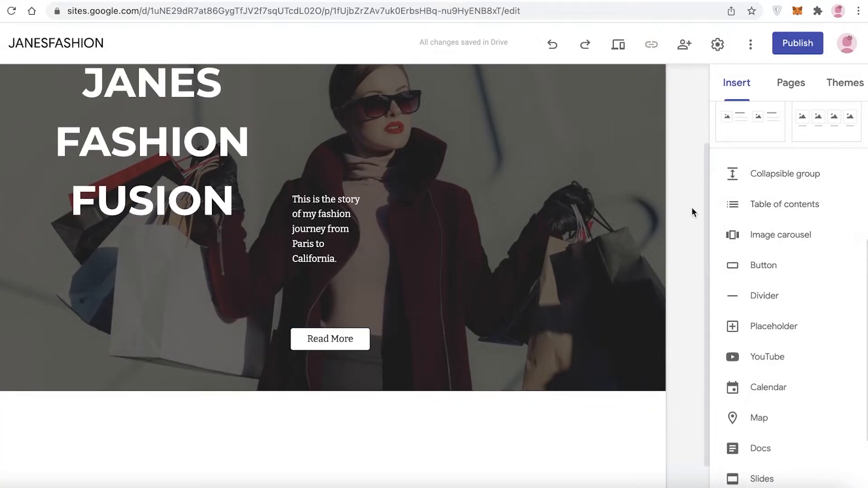
# Add a new page named "My Fashion Journey" to the site
pyautogui.scroll(3, 687, 227)
pyautogui.click(793, 88)
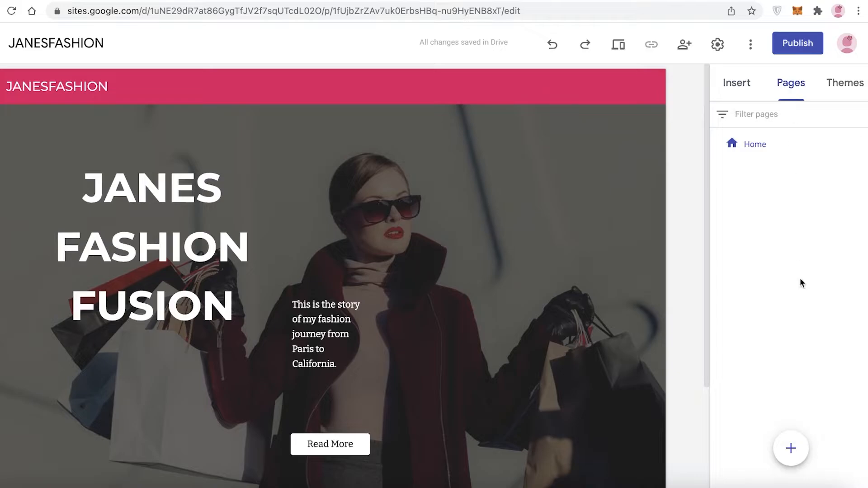
pyautogui.click(790, 446)
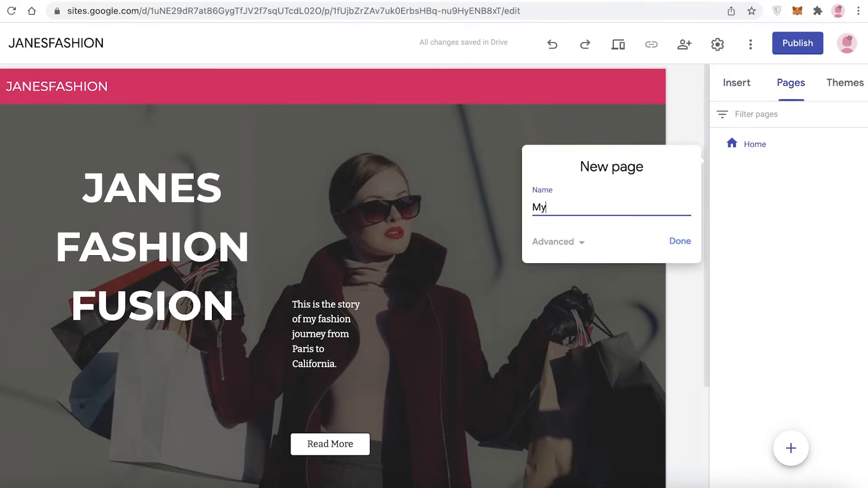
pyautogui.write('My Fashion Journe')
pyautogui.write('y')
pyautogui.click(681, 241)
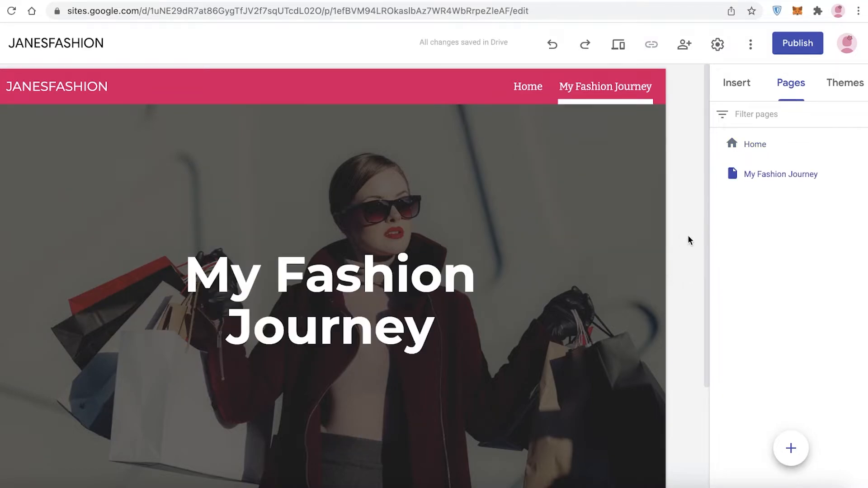
pyautogui.scroll(-3, 669, 248)
pyautogui.scroll(3, 667, 249)
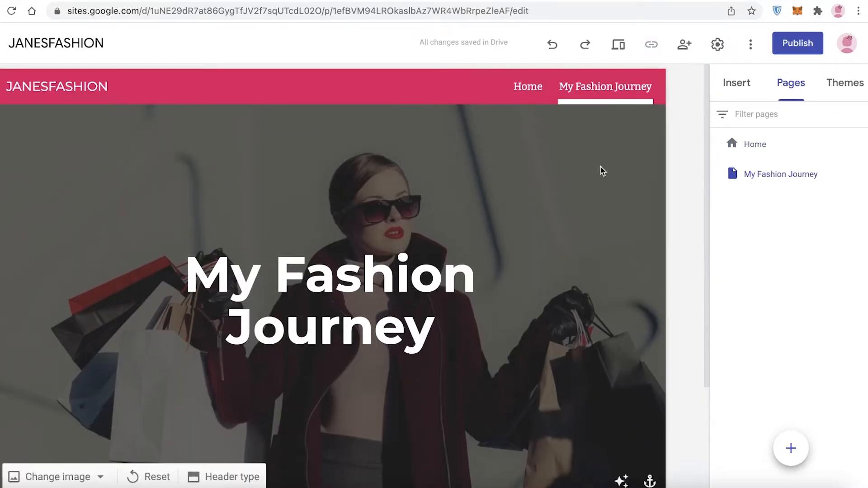
pyautogui.scroll(-3, 601, 167)
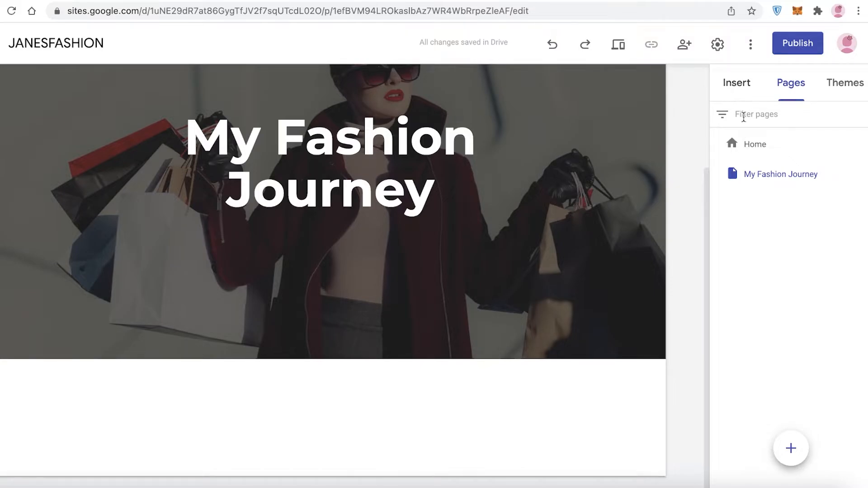
pyautogui.click(749, 144)
pyautogui.click(738, 83)
pyautogui.scroll(-3, 496, 252)
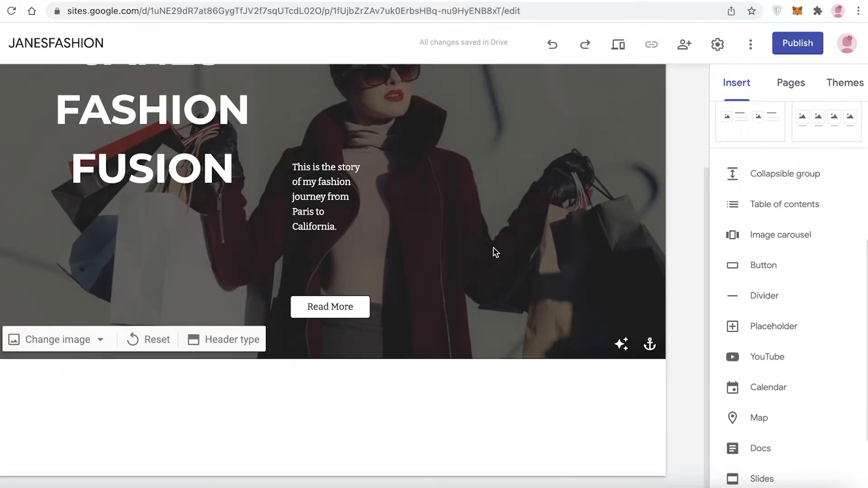
pyautogui.click(787, 85)
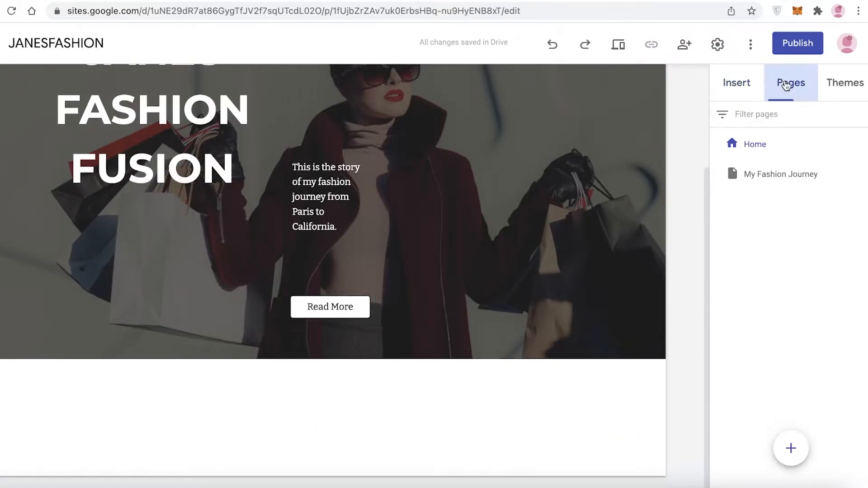
pyautogui.click(862, 173)
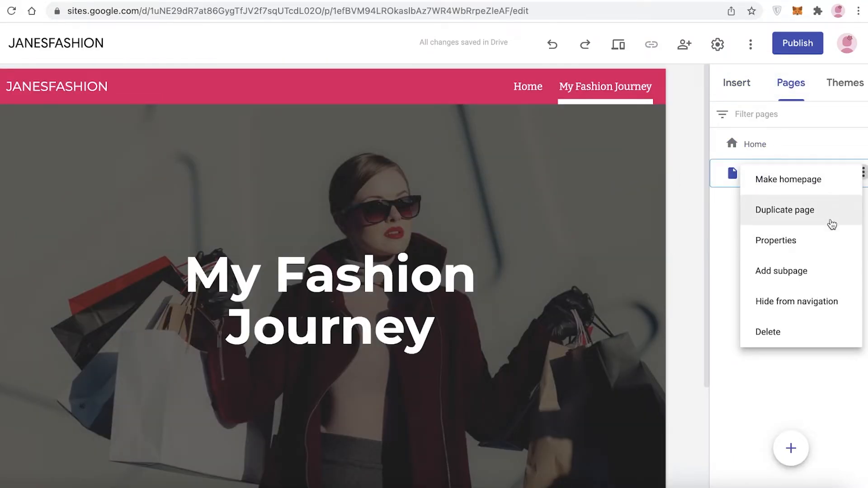
pyautogui.click(738, 83)
pyautogui.click(737, 83)
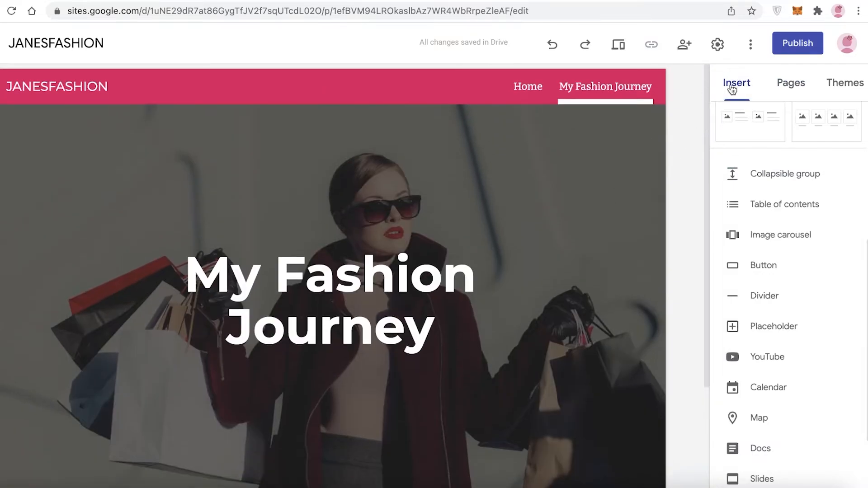
# Replace the link of the Home page's Read More button with the site page My Fashion Journey
pyautogui.click(783, 90)
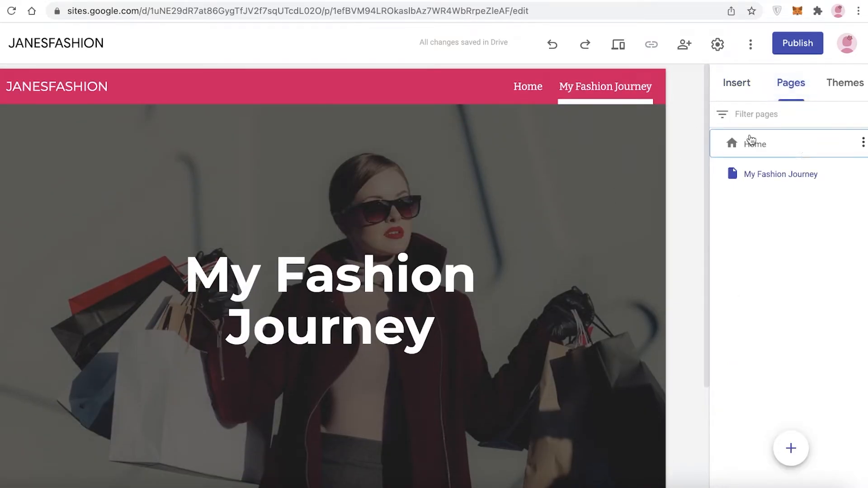
pyautogui.click(751, 143)
pyautogui.scroll(-3, 543, 220)
pyautogui.click(343, 307)
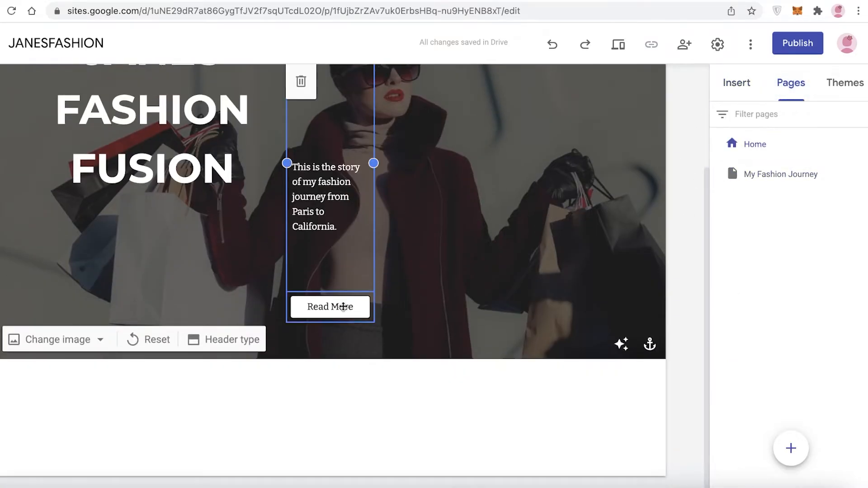
pyautogui.click(336, 311)
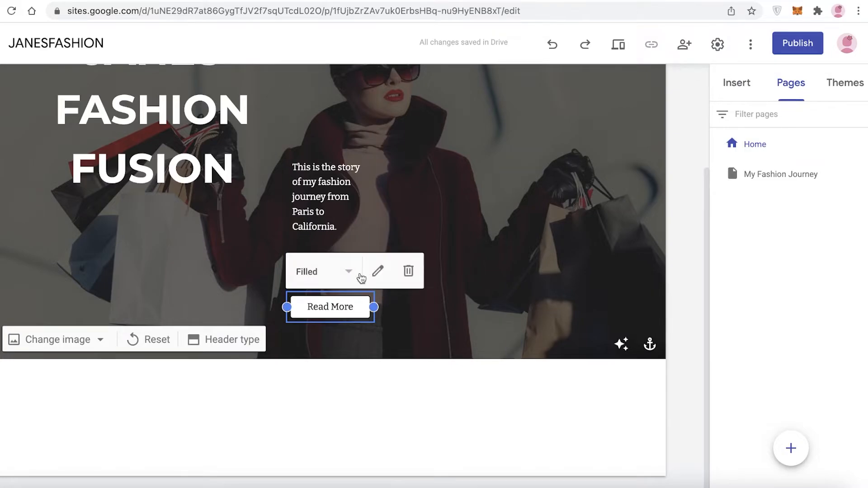
pyautogui.click(378, 272)
pyautogui.click(354, 286)
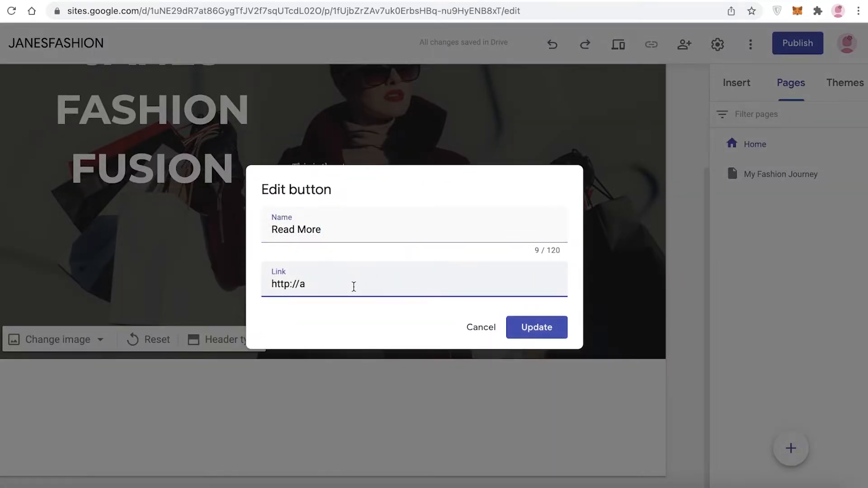
pyautogui.press('BackSpace')
pyautogui.press('BackSpace')
pyautogui.press('BackSpace')
pyautogui.press('BackSpace')
pyautogui.press('BackSpace')
pyautogui.press('BackSpace')
pyautogui.press('BackSpace')
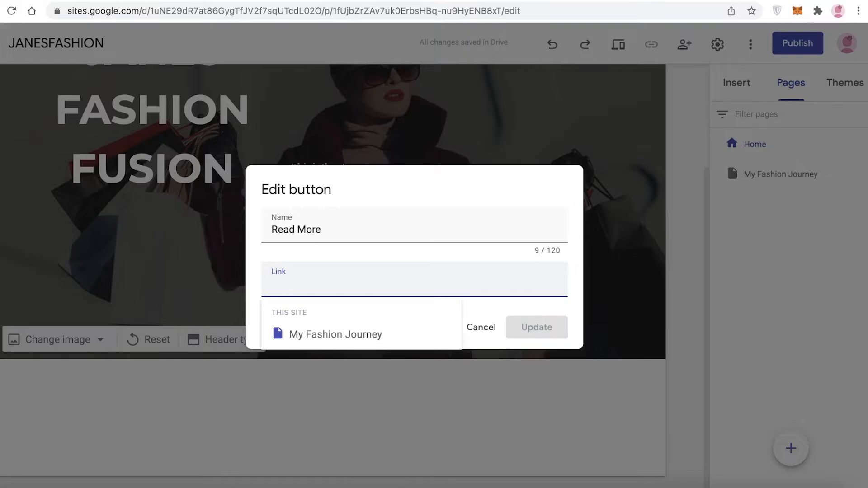
pyautogui.click(422, 336)
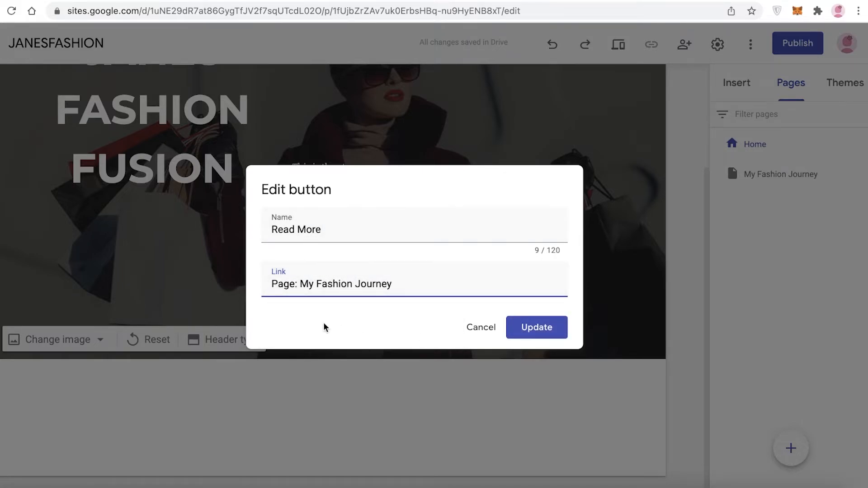
pyautogui.click(536, 331)
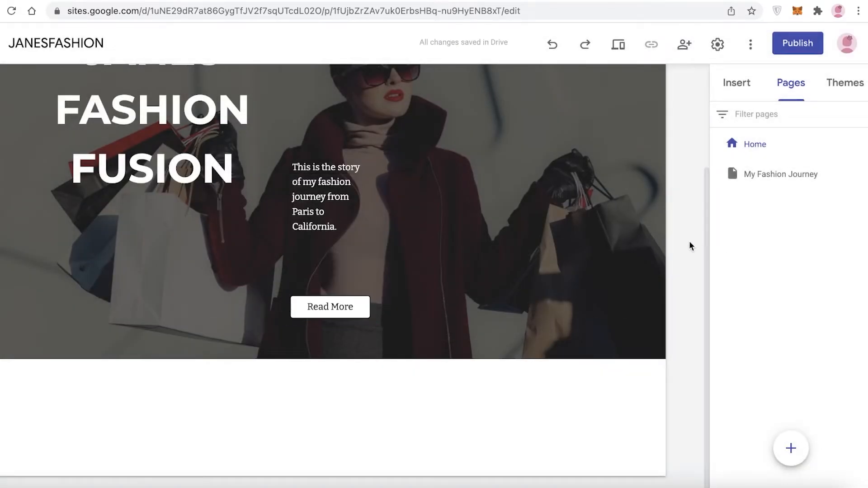
# Add a new page named "Monthly Fashion Trends" to the site
pyautogui.scroll(3, 680, 246)
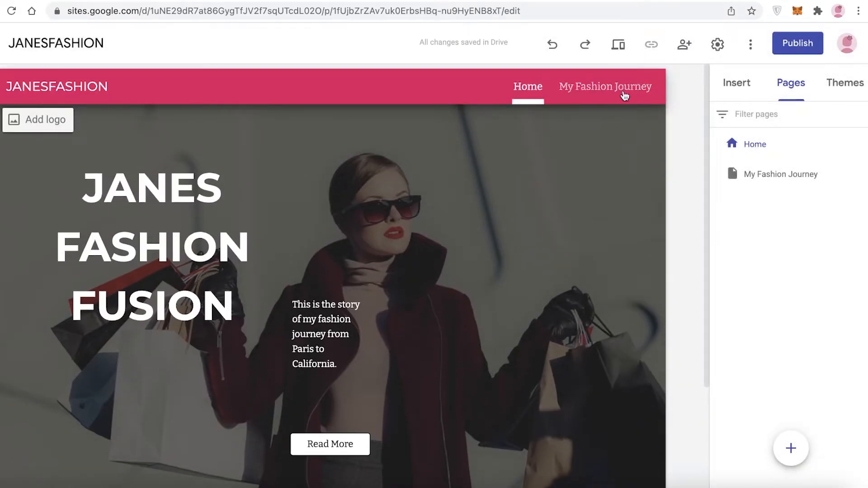
pyautogui.click(736, 83)
pyautogui.click(792, 83)
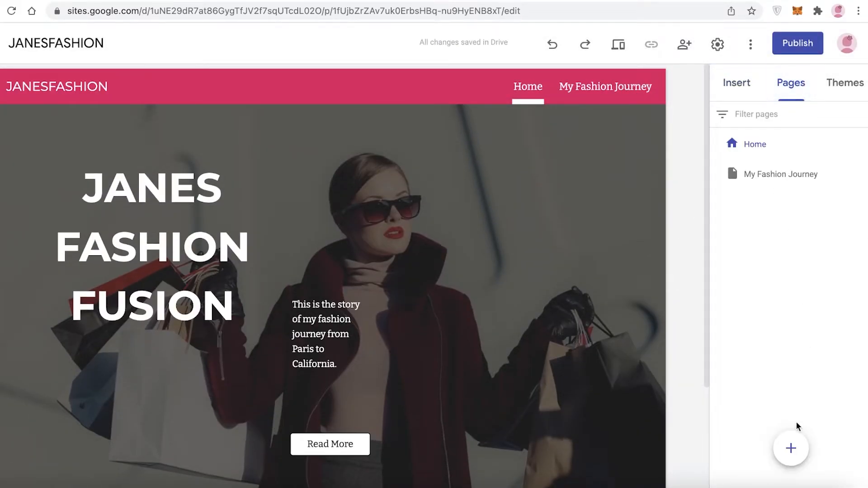
pyautogui.click(791, 449)
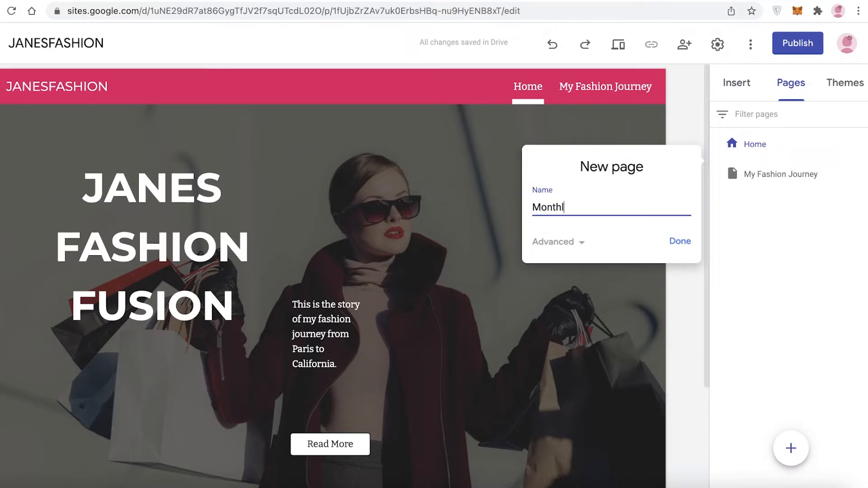
pyautogui.write('Monthly Fashion Trends')
pyautogui.click(682, 242)
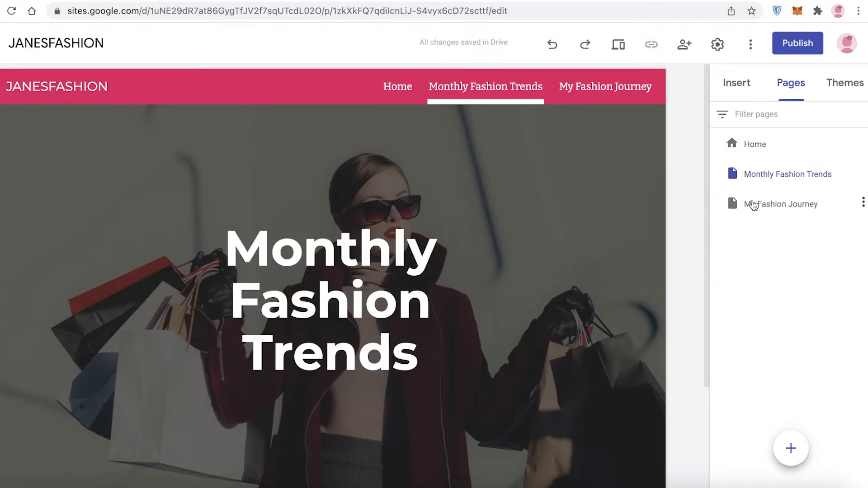
# Delete the title from the Monthly Fashion Trends page and change its header type to Title only
pyautogui.click(338, 265)
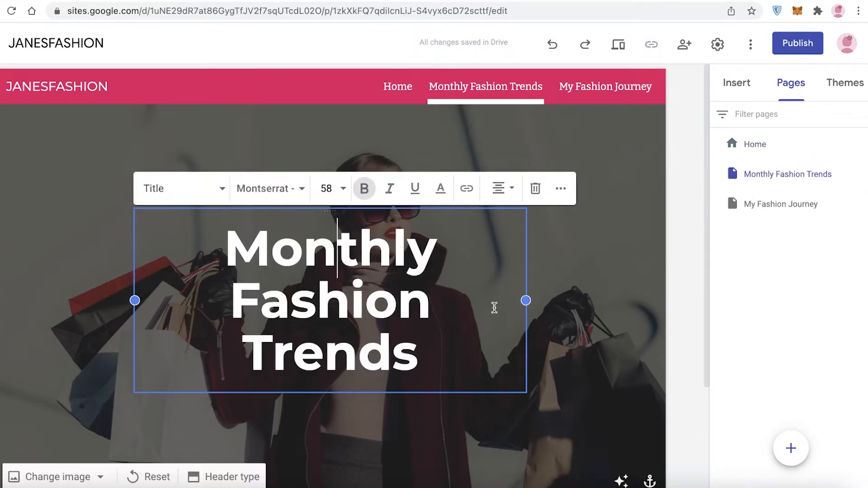
pyautogui.click(535, 188)
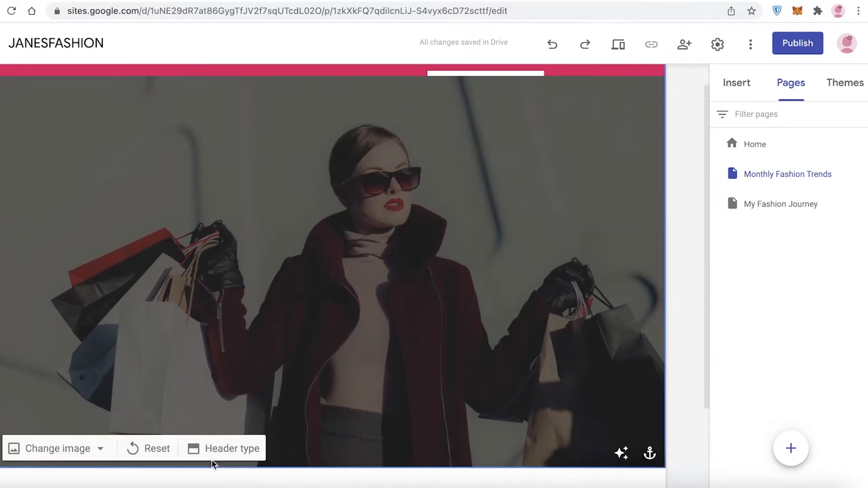
pyautogui.click(215, 468)
pyautogui.click(219, 445)
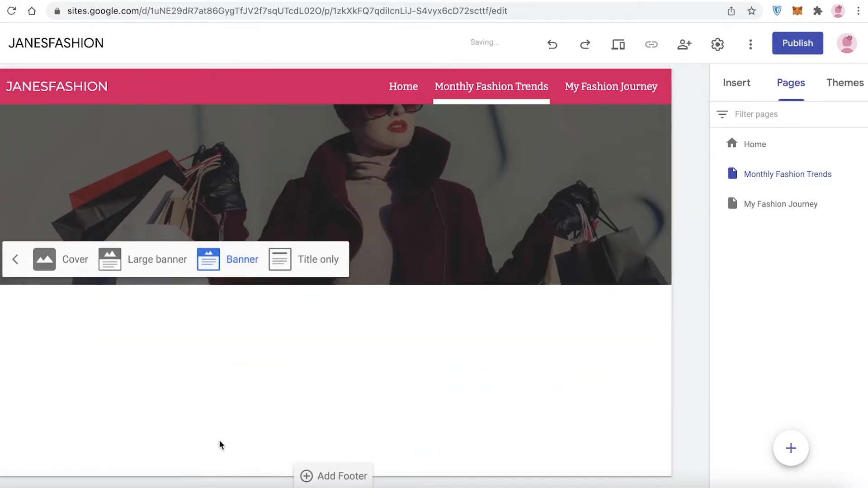
pyautogui.click(296, 262)
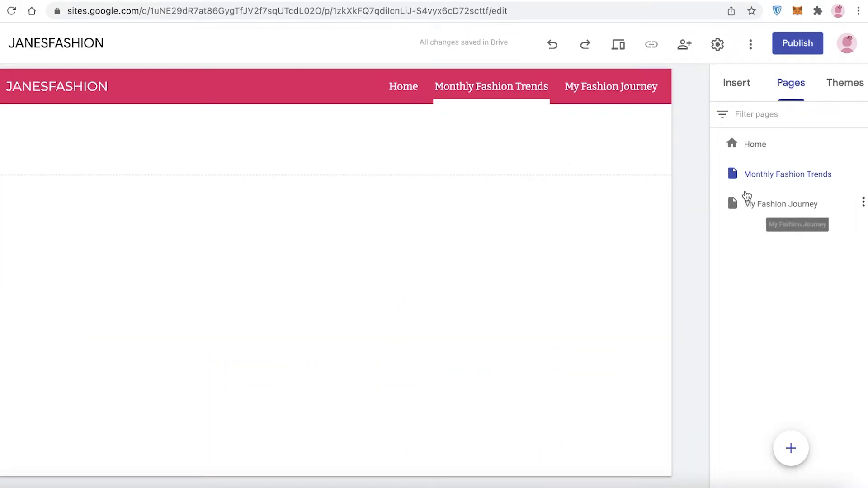
# Start an image carousel on the Monthly Fashion Trends page and upload the photo of the yellow outfit as its first image
pyautogui.click(751, 88)
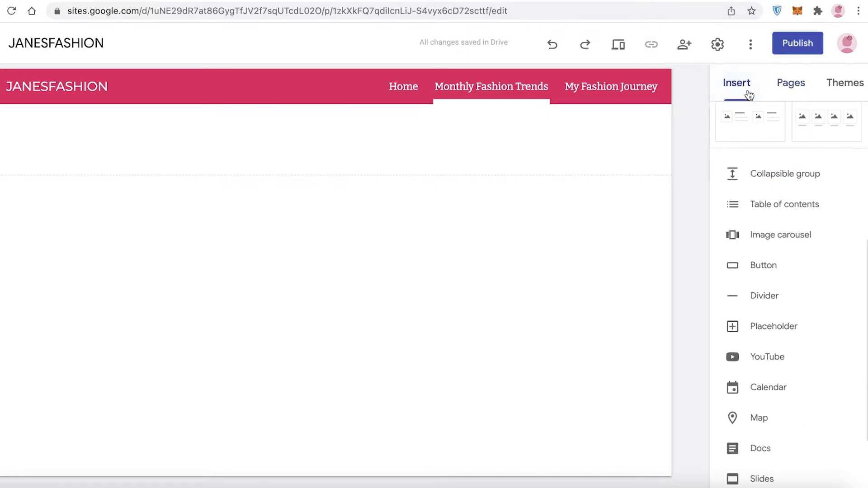
pyautogui.click(764, 235)
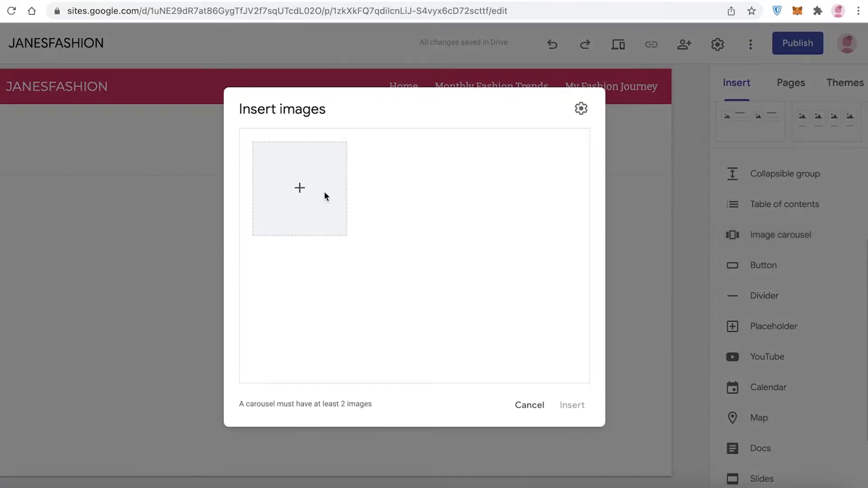
pyautogui.click(300, 189)
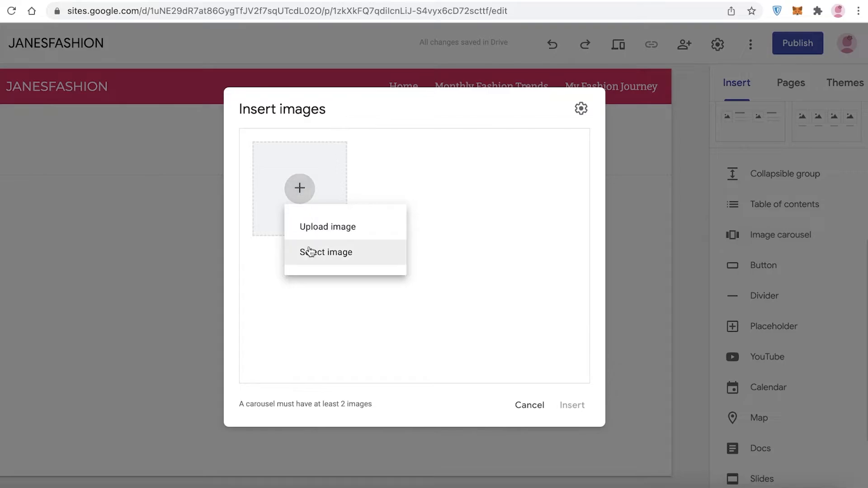
pyautogui.click(316, 230)
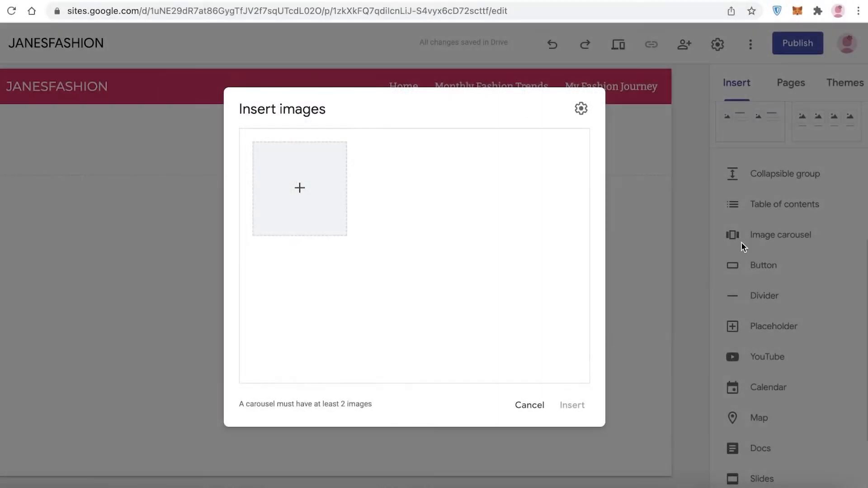
# Upload freestocks-_3Q3tsJ01nc-unsplash.jpg from Downloads as the second carousel image
pyautogui.click(302, 215)
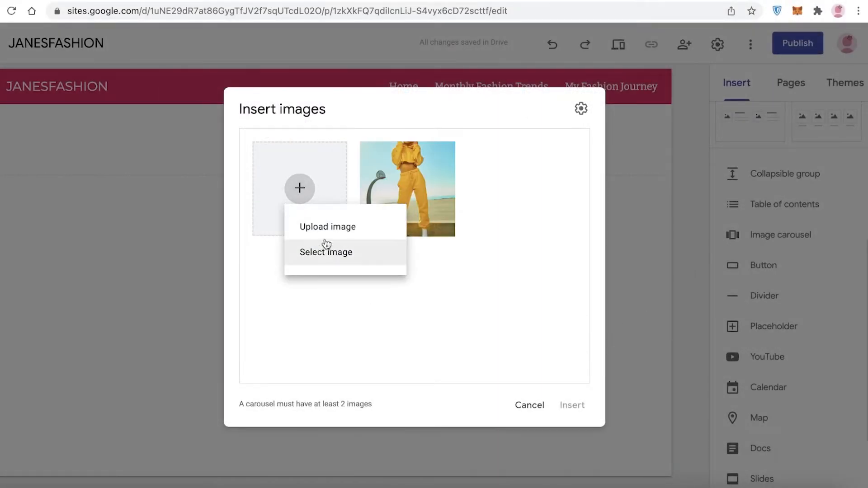
pyautogui.click(323, 226)
pyautogui.scroll(-5, 316, 239)
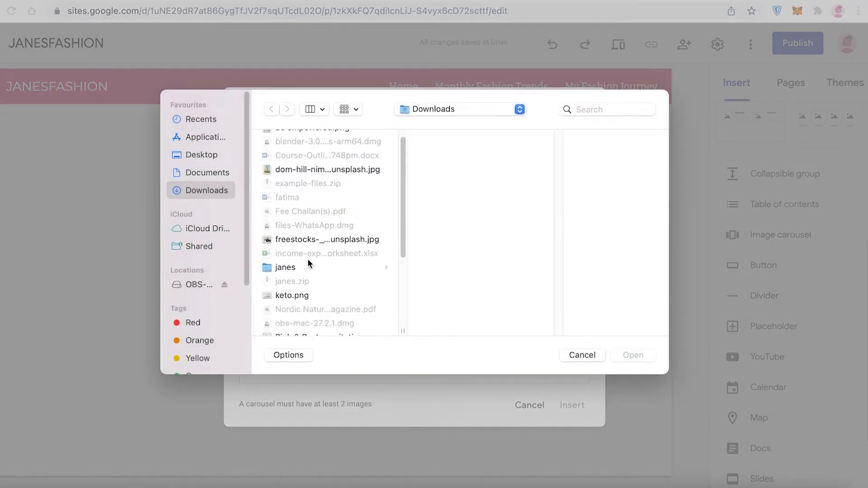
pyautogui.click(314, 257)
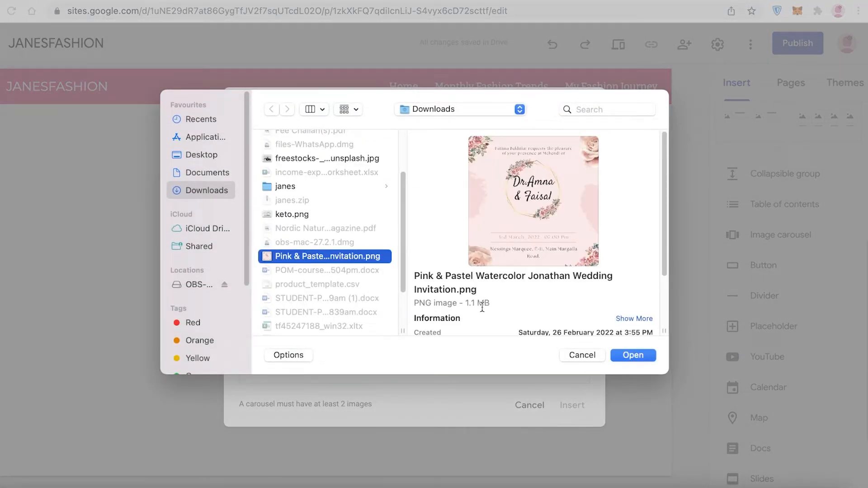
pyautogui.click(339, 214)
pyautogui.scroll(3, 347, 228)
pyautogui.click(316, 232)
pyautogui.scroll(-5, 299, 217)
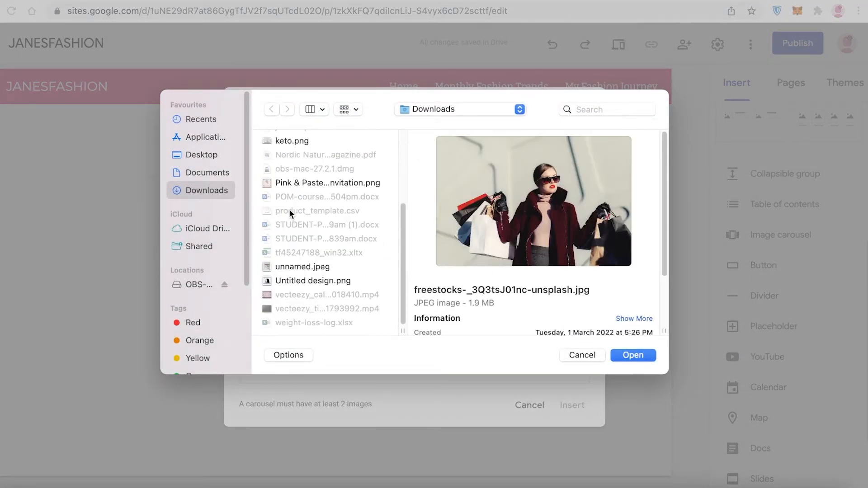
pyautogui.click(633, 354)
# Insert the two-image carousel below the header and centre it horizontally on the page
pyautogui.click(572, 405)
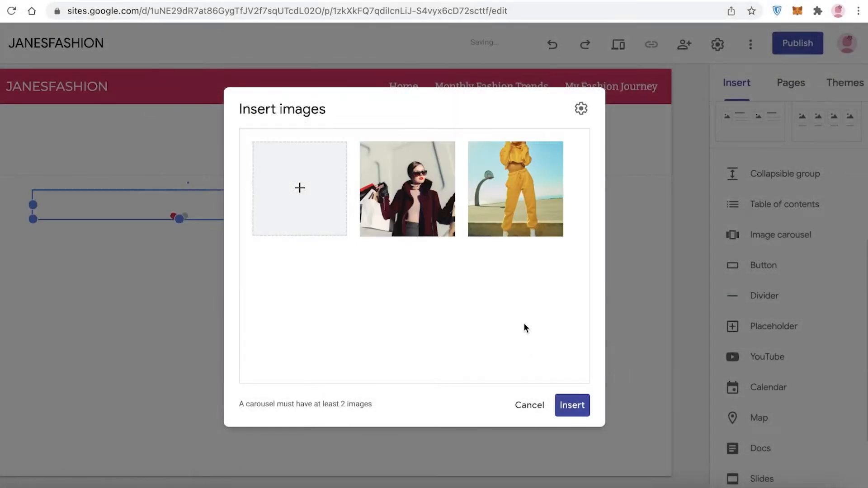
pyautogui.moveTo(274, 313); pyautogui.dragTo(390, 294)
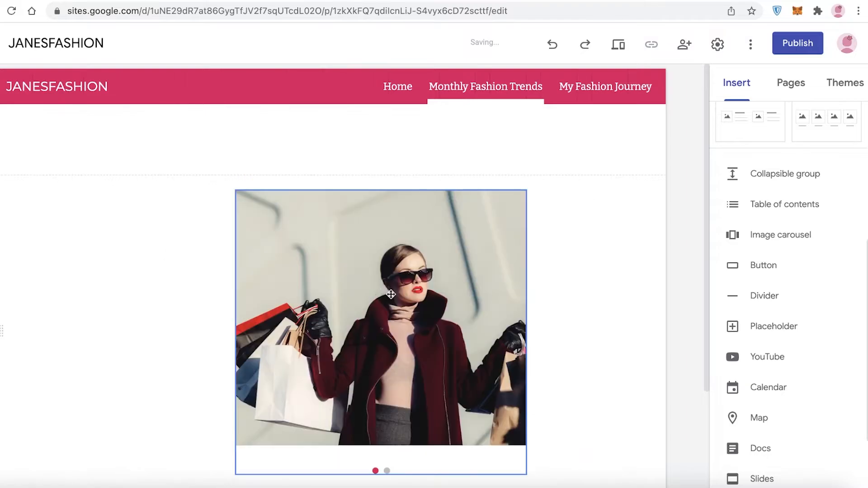
pyautogui.moveTo(253, 284); pyautogui.dragTo(378, 271)
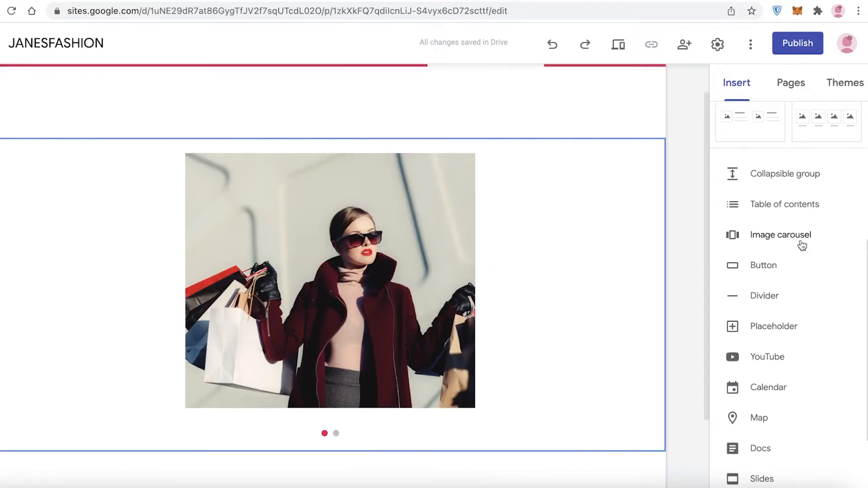
# Examine the image carousel settings for dots, captions, auto start and transition speed without inserting another carousel, and look over the insertable elements
pyautogui.click(718, 235)
pyautogui.click(584, 108)
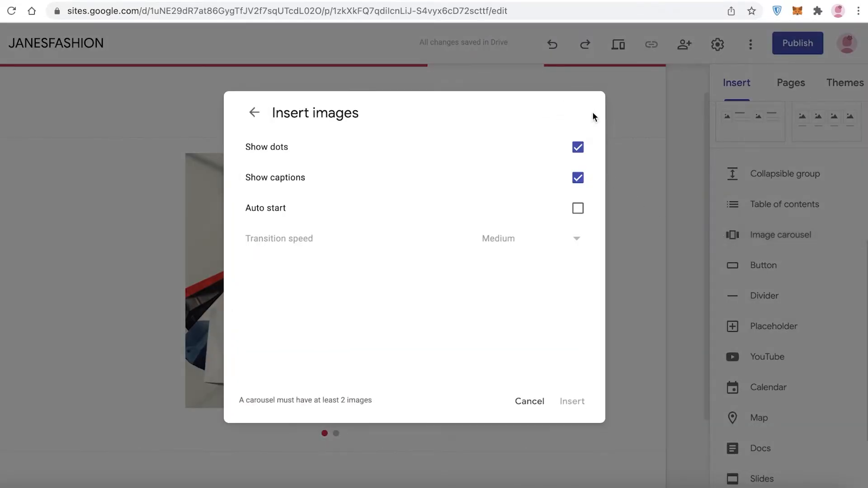
pyautogui.click(531, 402)
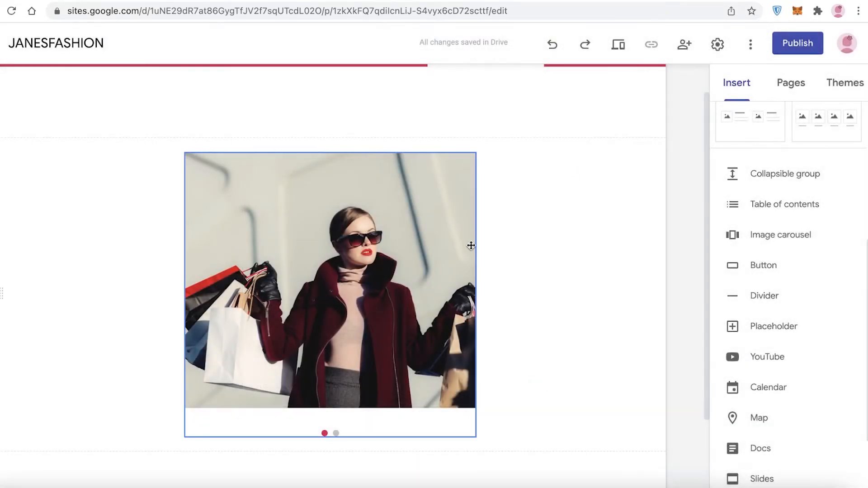
pyautogui.scroll(-1, 733, 251)
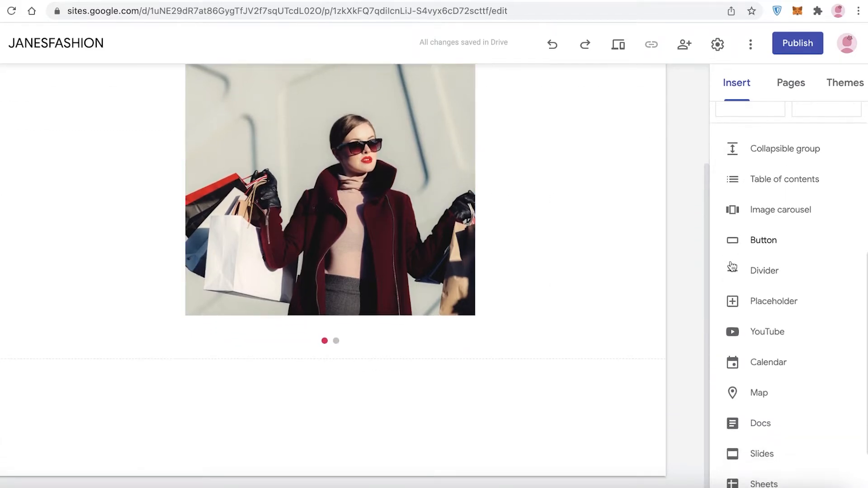
pyautogui.scroll(3, 733, 244)
pyautogui.scroll(3, 677, 200)
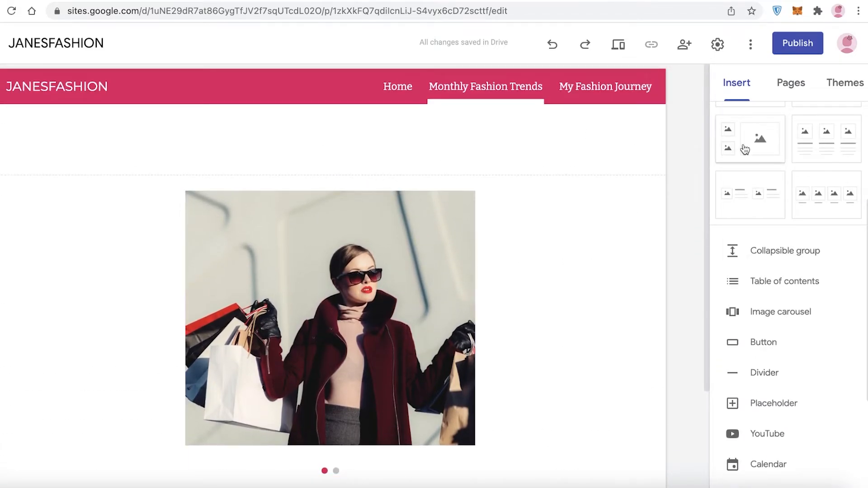
pyautogui.scroll(4, 753, 151)
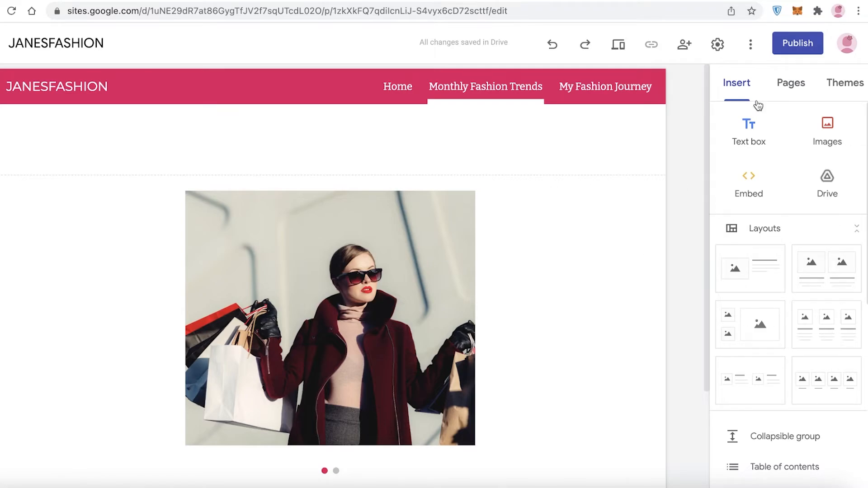
# Add a new page named "March" and nest it under Monthly Fashion Trends
pyautogui.click(796, 84)
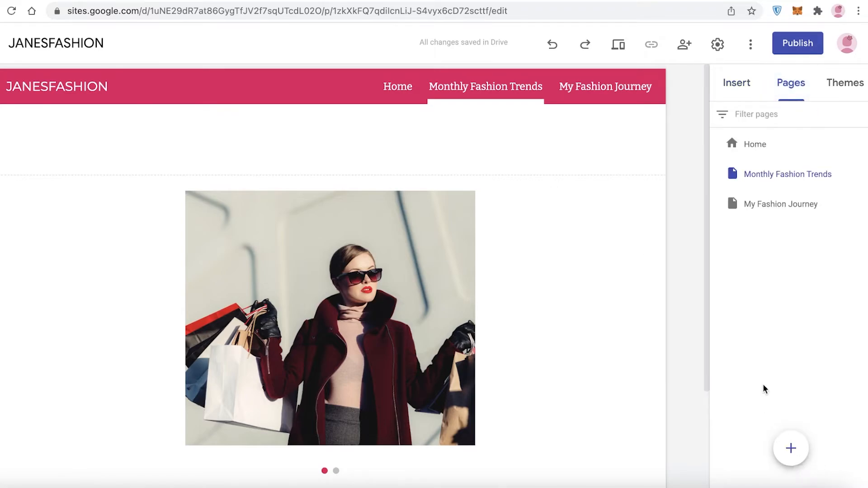
pyautogui.click(792, 453)
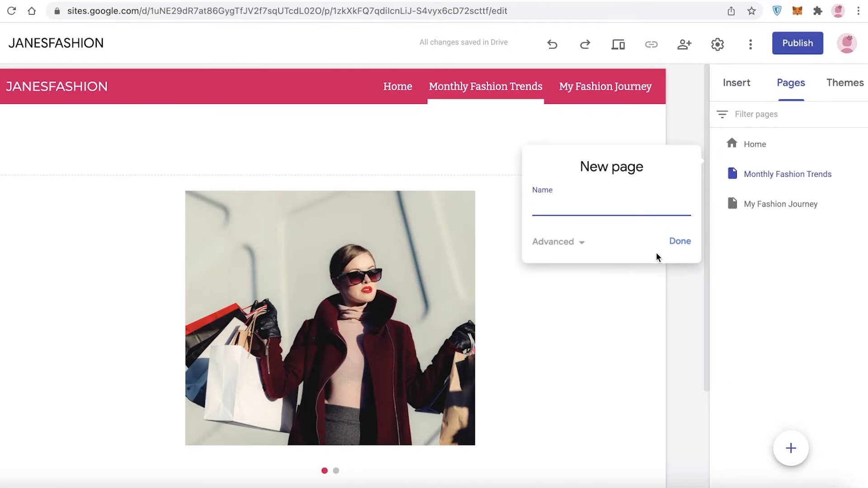
pyautogui.click(657, 200)
pyautogui.click(638, 206)
pyautogui.press('Return')
pyautogui.moveTo(791, 184); pyautogui.dragTo(757, 210)
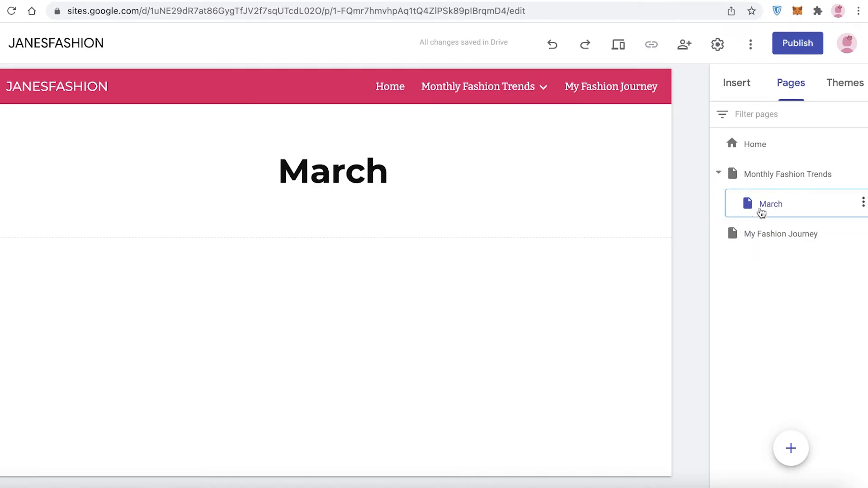
pyautogui.click(765, 207)
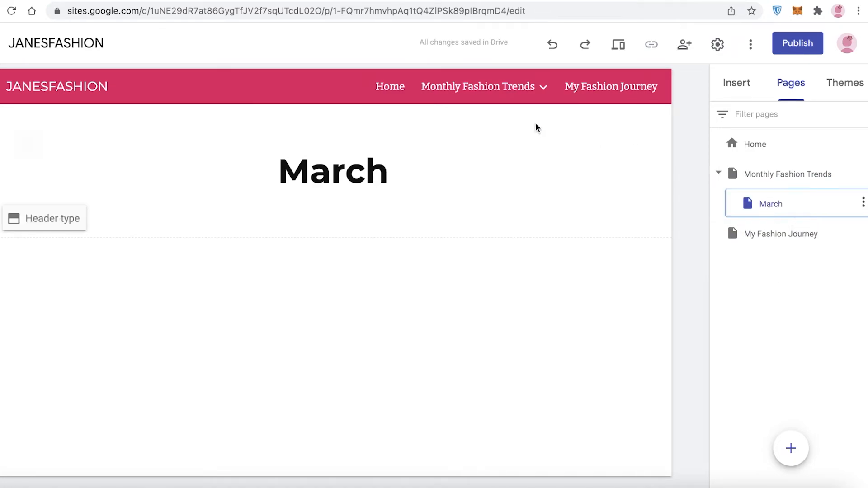
# Add a subpage named "April" under Monthly Fashion Trends
pyautogui.moveTo(543, 91)
pyautogui.click(791, 448)
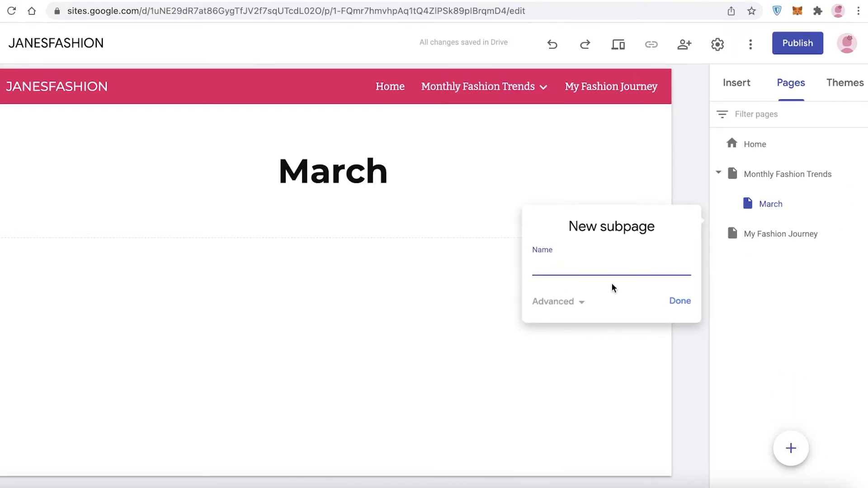
pyautogui.write('April')
pyautogui.press('Return')
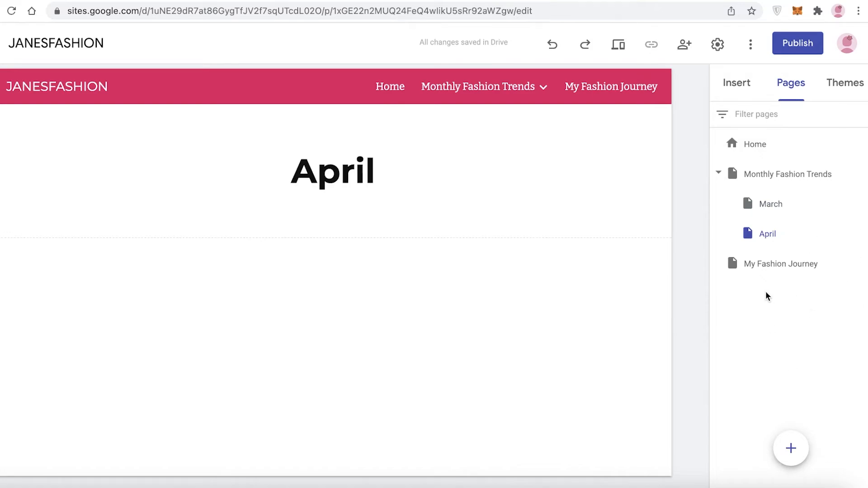
# Add a new top-level page named "June" after My Fashion Journey
pyautogui.click(775, 271)
pyautogui.click(787, 455)
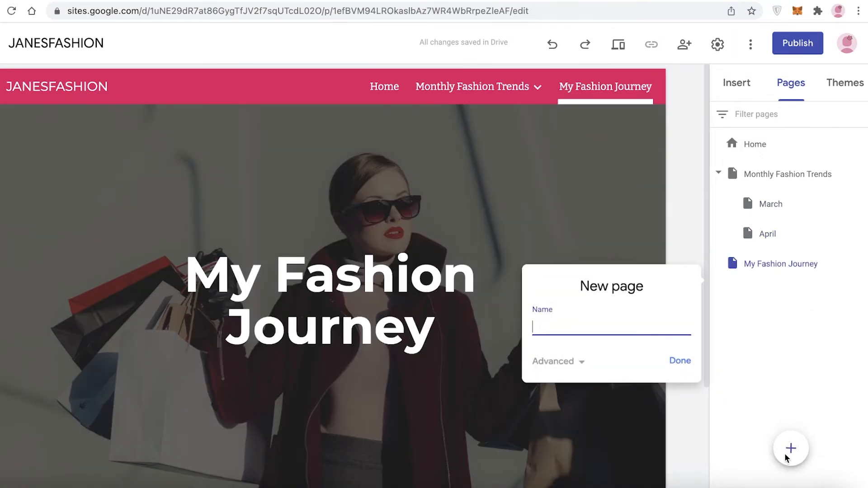
pyautogui.write('June')
pyautogui.press('Return')
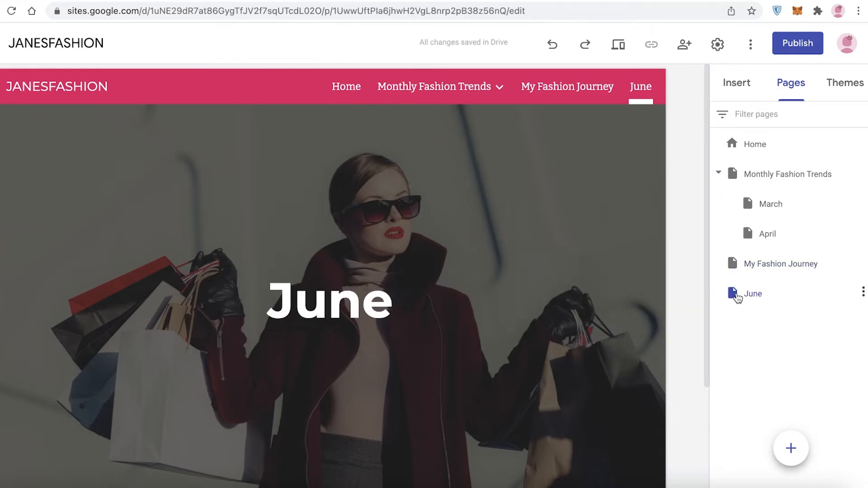
# Nest the June page under Monthly Fashion Trends and arrange the subpages in the order March, April, June
pyautogui.moveTo(747, 291); pyautogui.dragTo(775, 248)
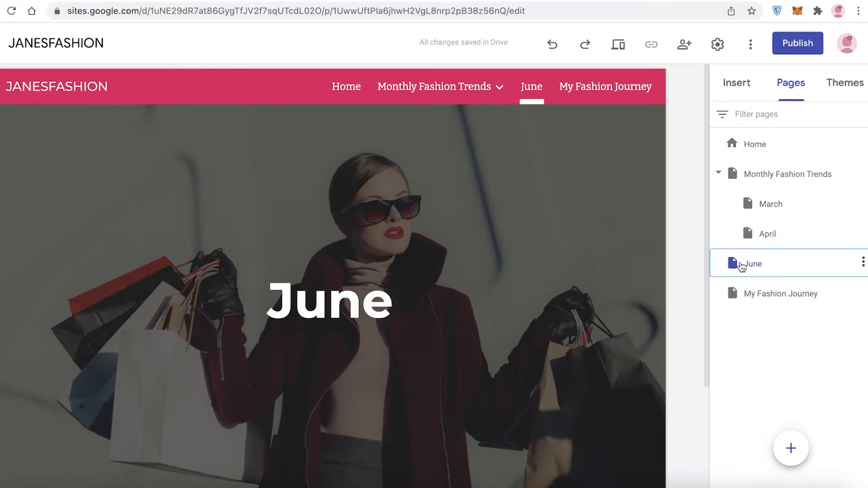
pyautogui.click(863, 262)
pyautogui.click(737, 250)
pyautogui.moveTo(737, 251); pyautogui.dragTo(764, 208)
pyautogui.moveTo(532, 90)
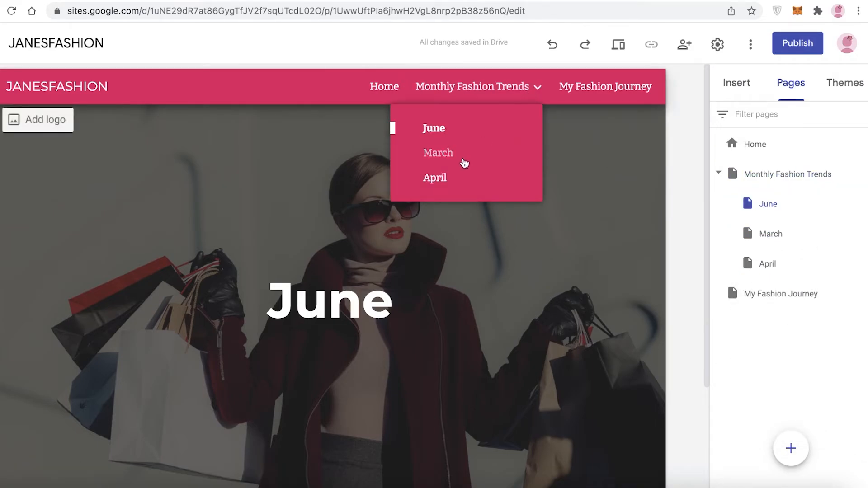
pyautogui.moveTo(768, 234); pyautogui.dragTo(775, 200)
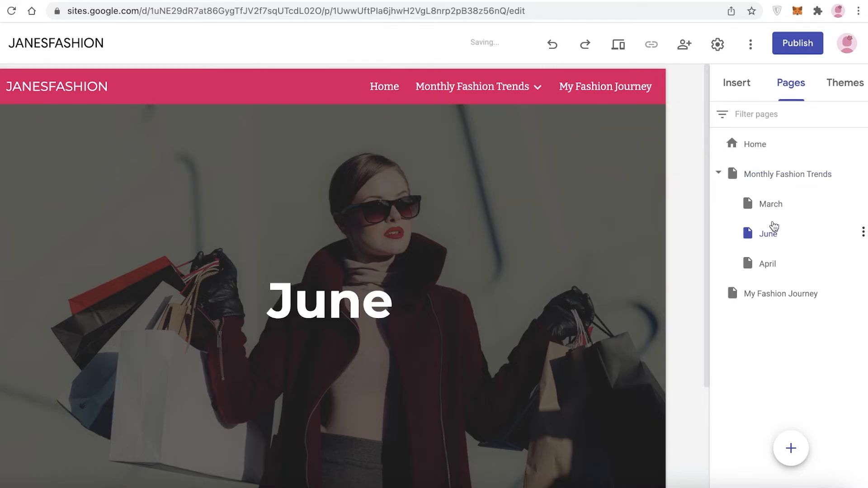
pyautogui.moveTo(784, 260); pyautogui.dragTo(783, 231)
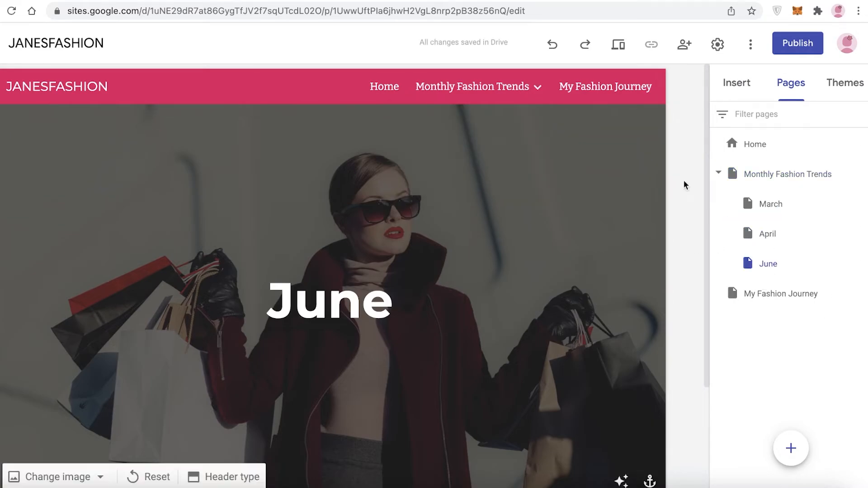
# Delete the title from the My Fashion Journey page and change its header type to a shorter image banner
pyautogui.click(736, 84)
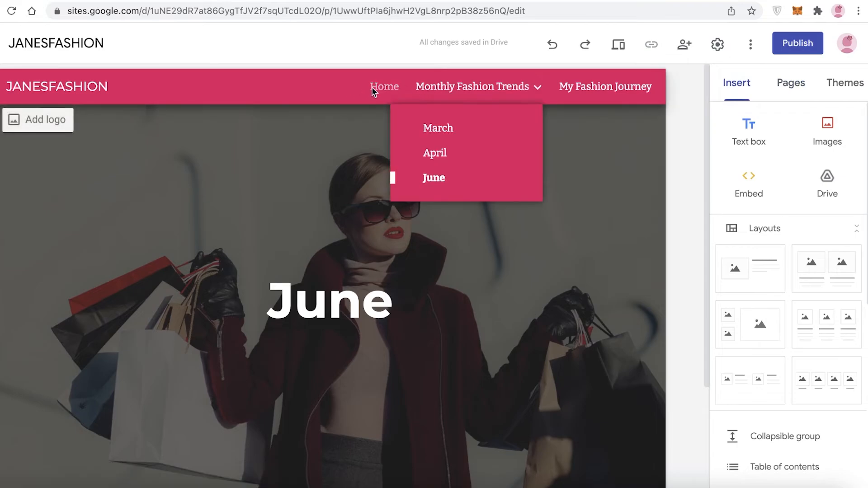
pyautogui.click(382, 87)
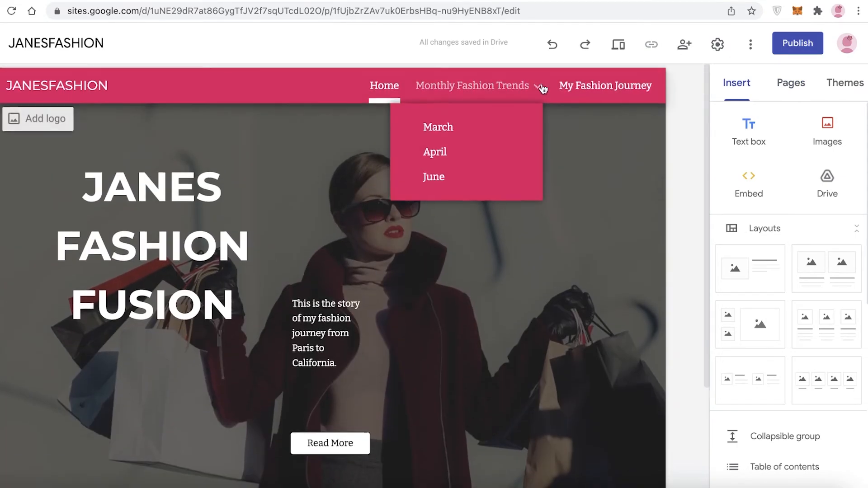
pyautogui.click(569, 86)
pyautogui.scroll(-1, 257, 343)
pyautogui.scroll(1, 256, 343)
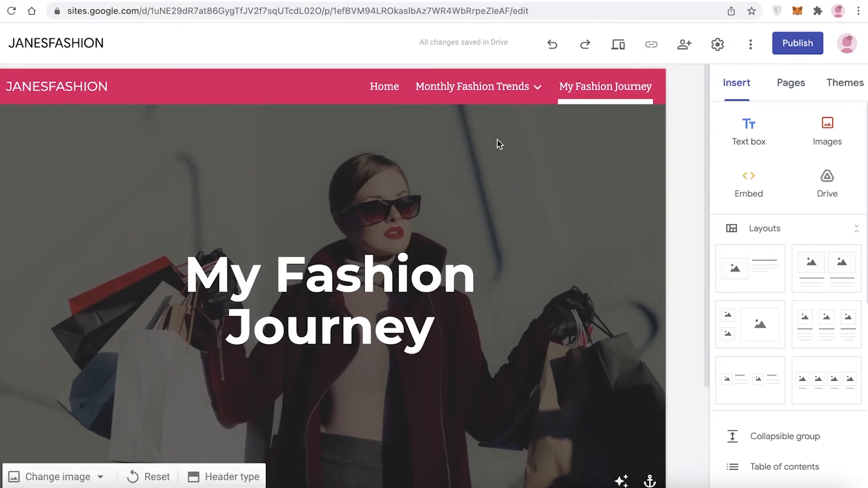
pyautogui.click(420, 310)
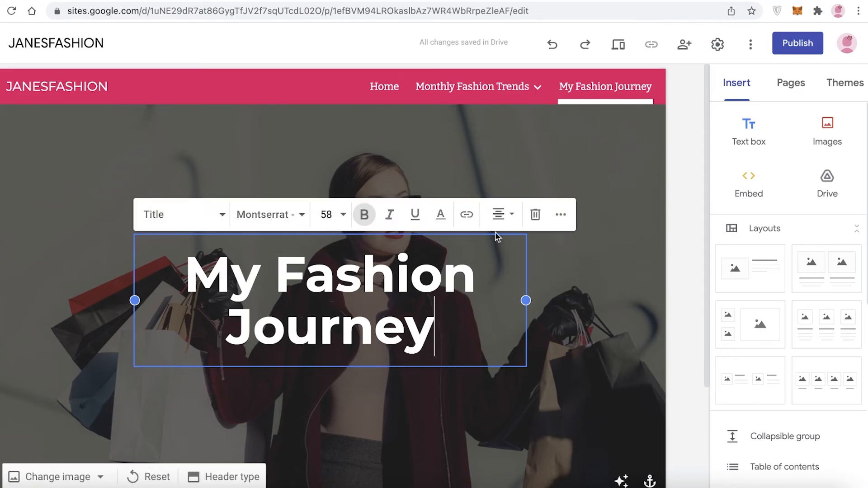
pyautogui.click(536, 214)
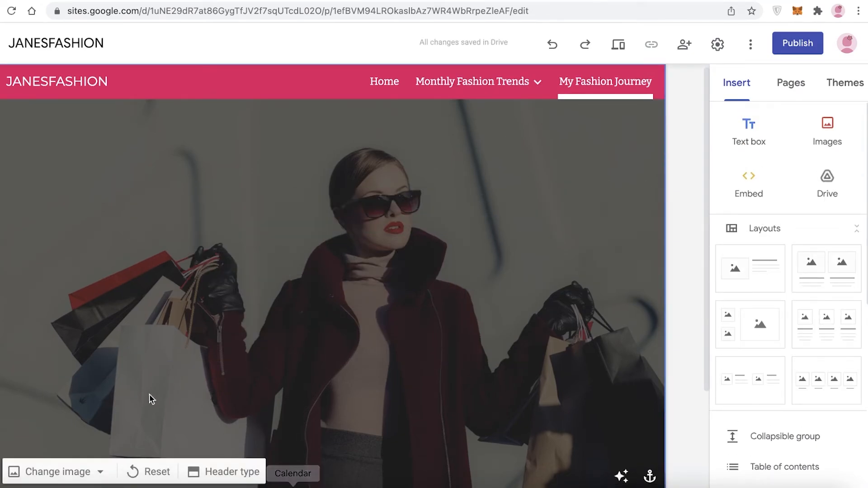
pyautogui.click(225, 472)
pyautogui.click(215, 466)
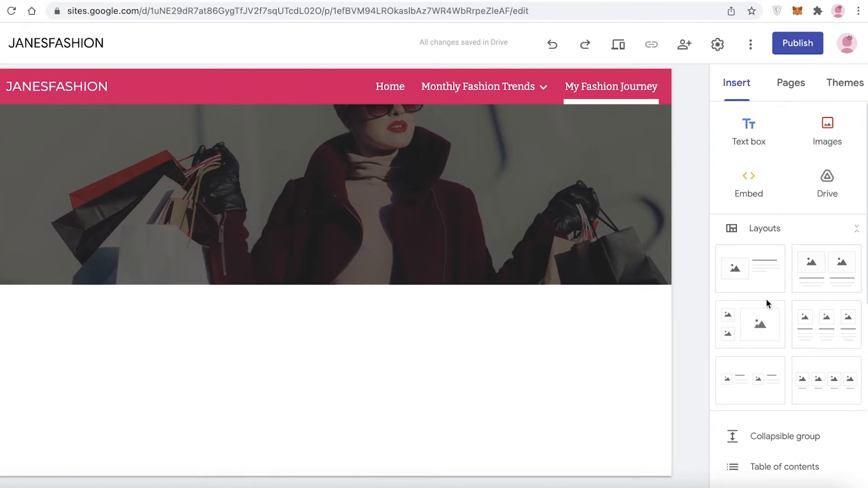
# Add a text box reading "XYZ" below the header banner on the My Fashion Journey page
pyautogui.scroll(-8, 770, 459)
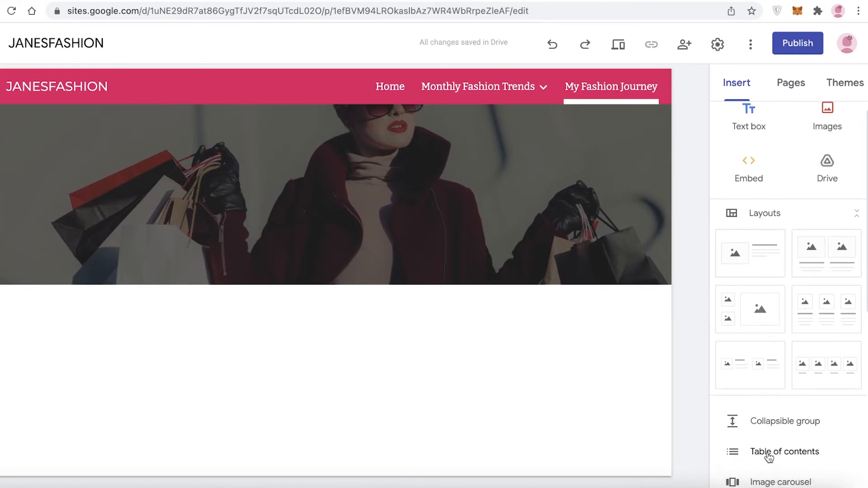
pyautogui.scroll(5, 755, 218)
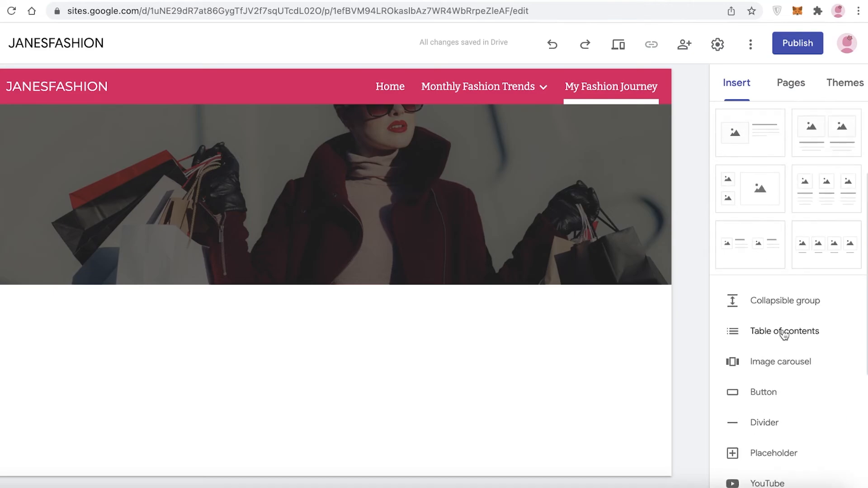
pyautogui.scroll(-2, 774, 396)
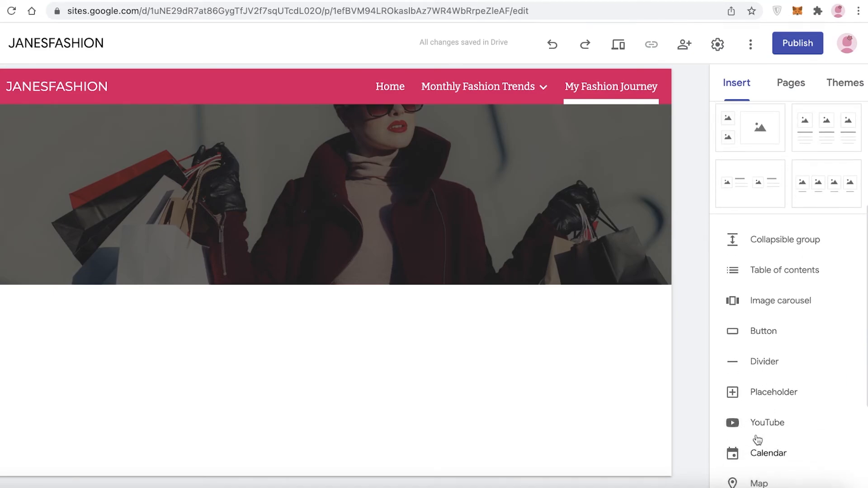
pyautogui.scroll(5, 769, 362)
pyautogui.moveTo(514, 218)
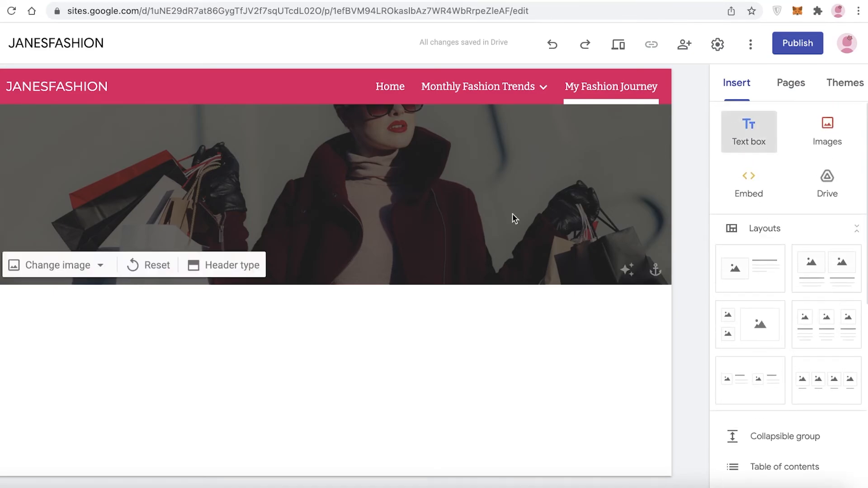
pyautogui.click(749, 132)
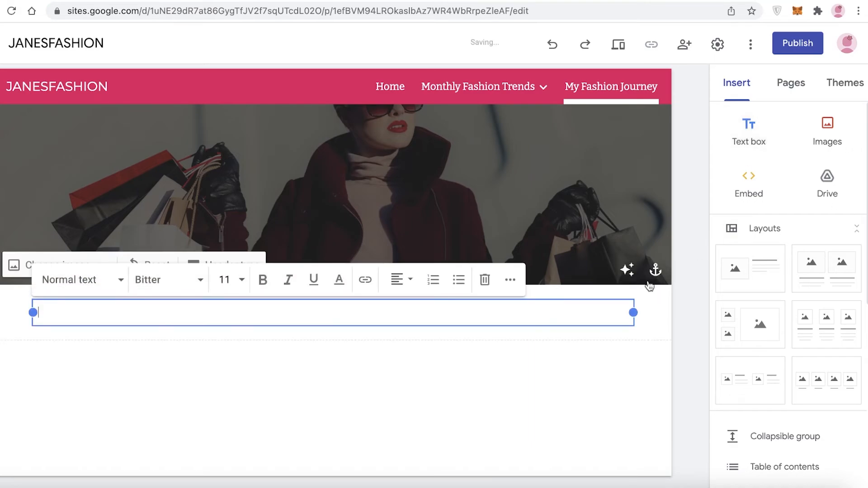
pyautogui.write('XYZ')
pyautogui.press('Return')
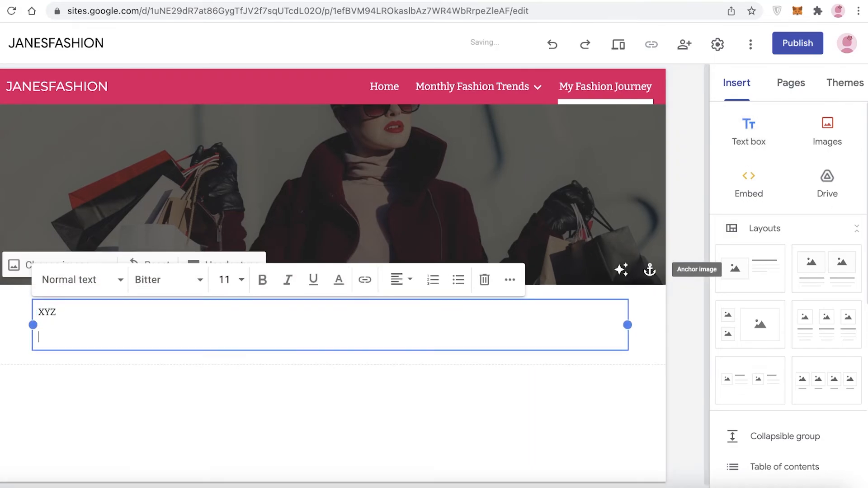
pyautogui.click(612, 127)
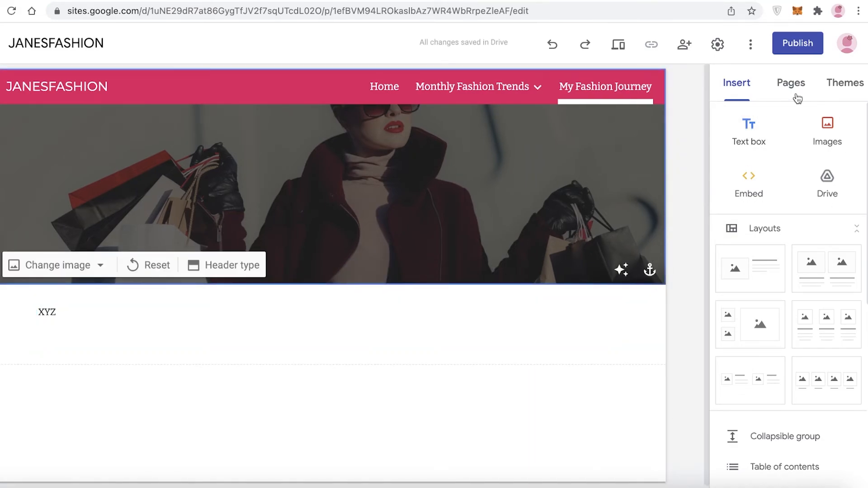
# Publish the site to the web at the address janesfashion and open the published site's Home page
pyautogui.click(74, 93)
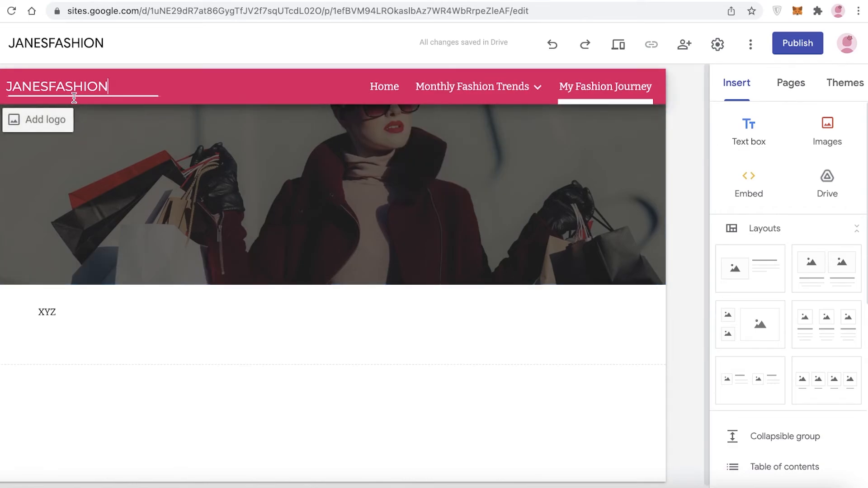
pyautogui.click(788, 45)
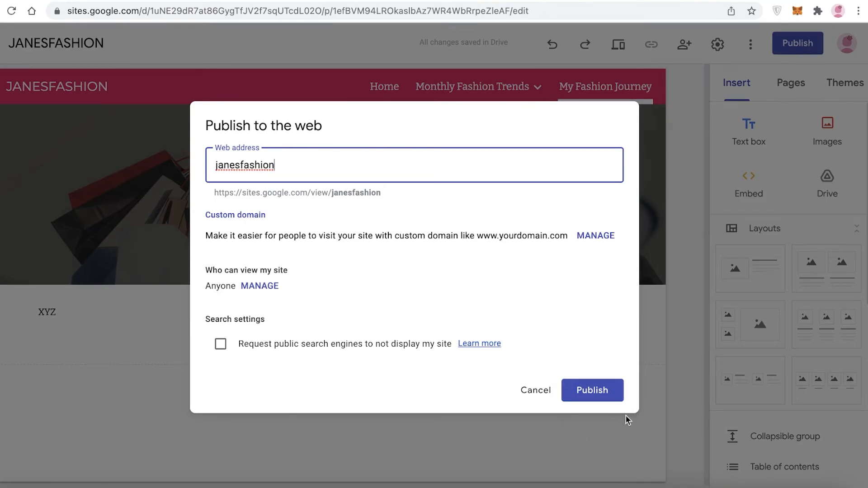
pyautogui.click(589, 387)
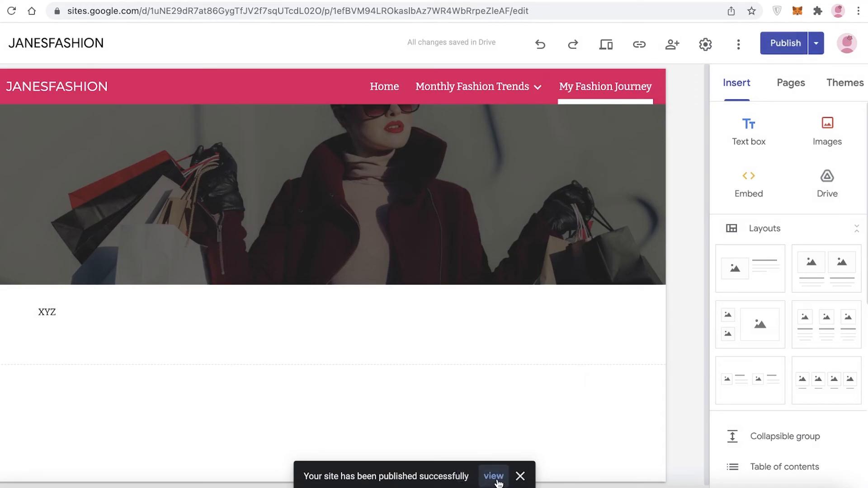
pyautogui.click(495, 475)
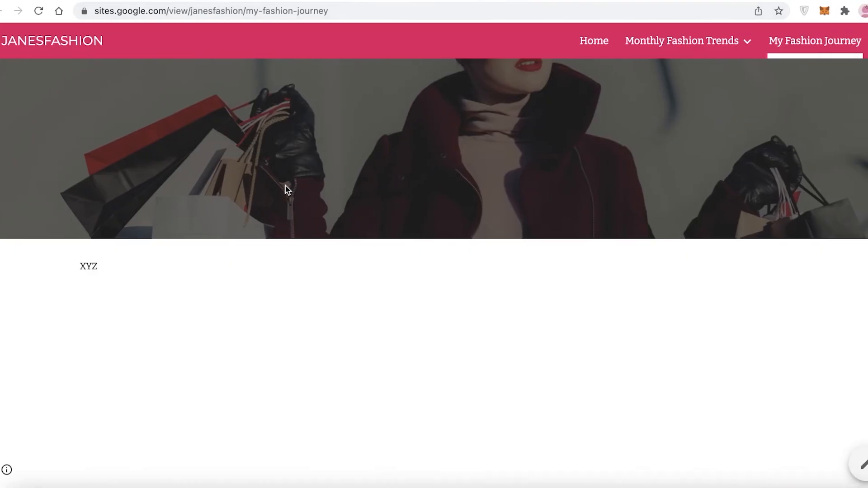
pyautogui.click(592, 40)
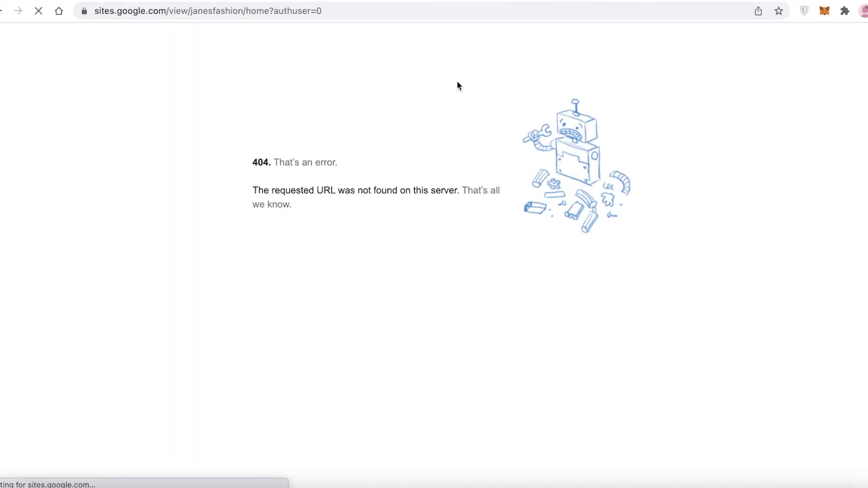
# Return to the list of recent sites and open the JANESFASHION site in a new tab for editing
pyautogui.click(428, 1)
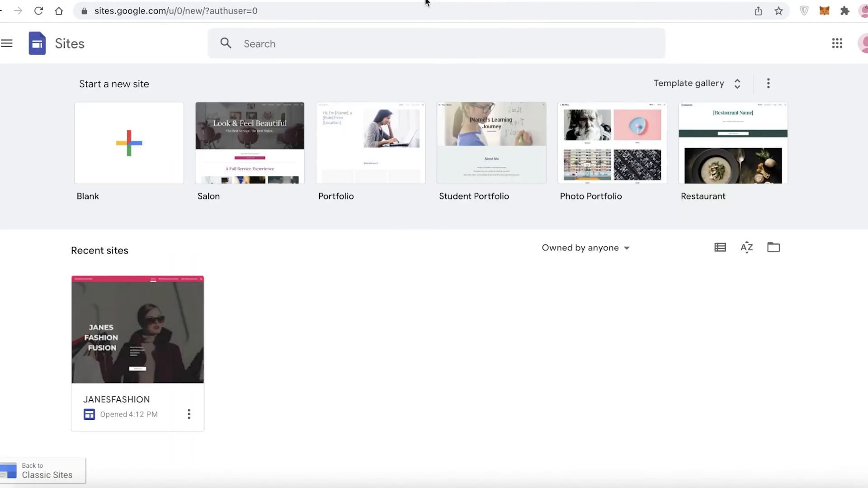
pyautogui.click(141, 348)
pyautogui.click(0, 11)
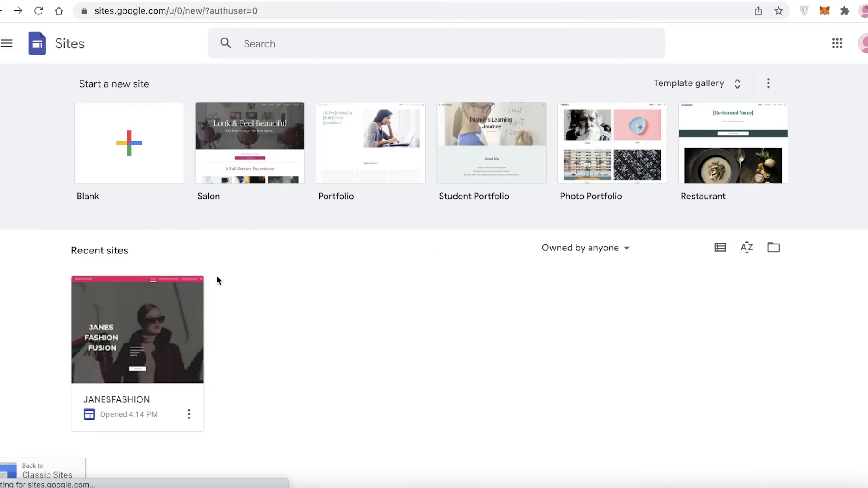
pyautogui.click(196, 420)
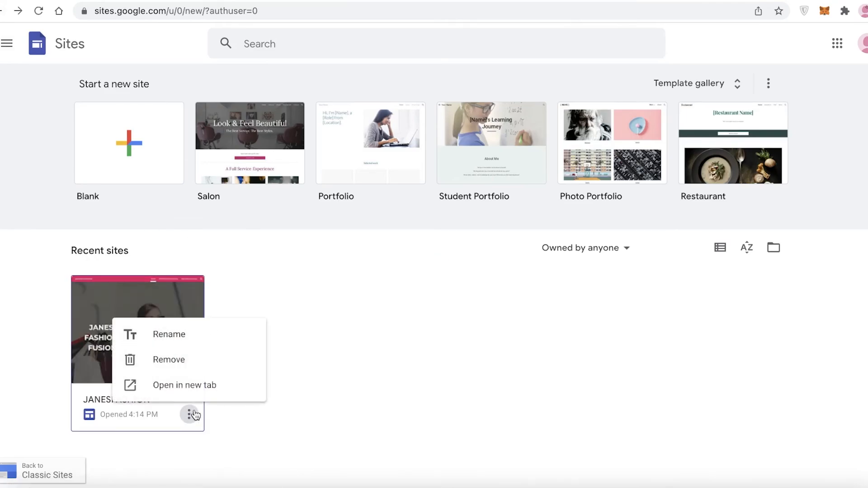
pyautogui.click(168, 385)
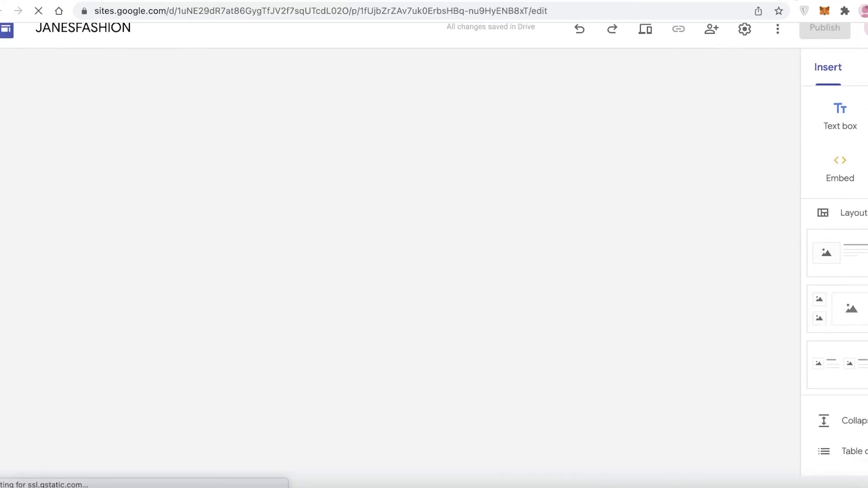
# Start the review of changes before publishing and dismiss the "Publish with confidence" introduction
pyautogui.scroll(-3, 640, 198)
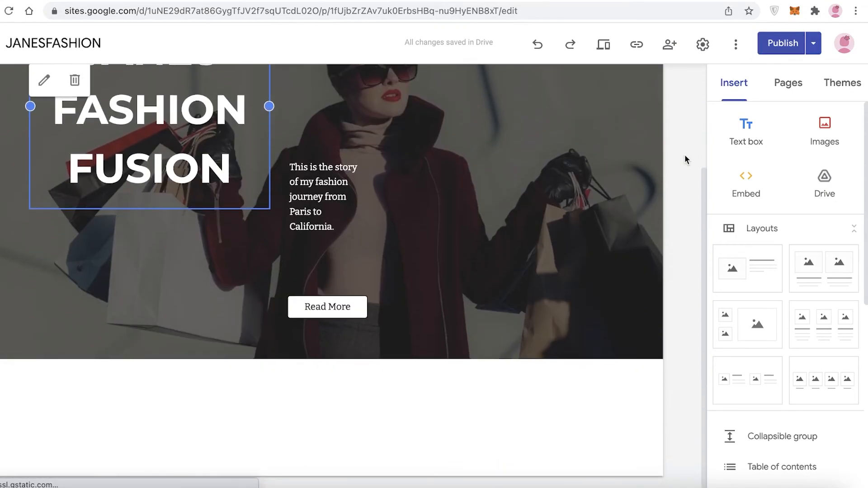
pyautogui.click(792, 42)
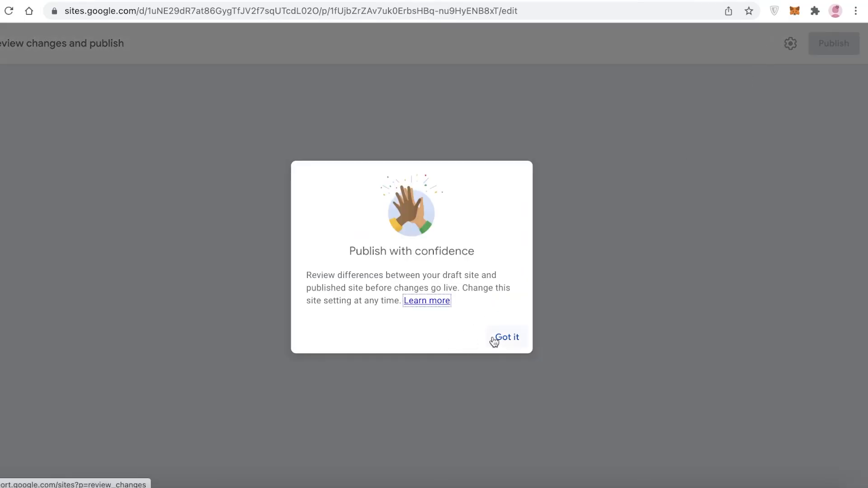
pyautogui.click(494, 342)
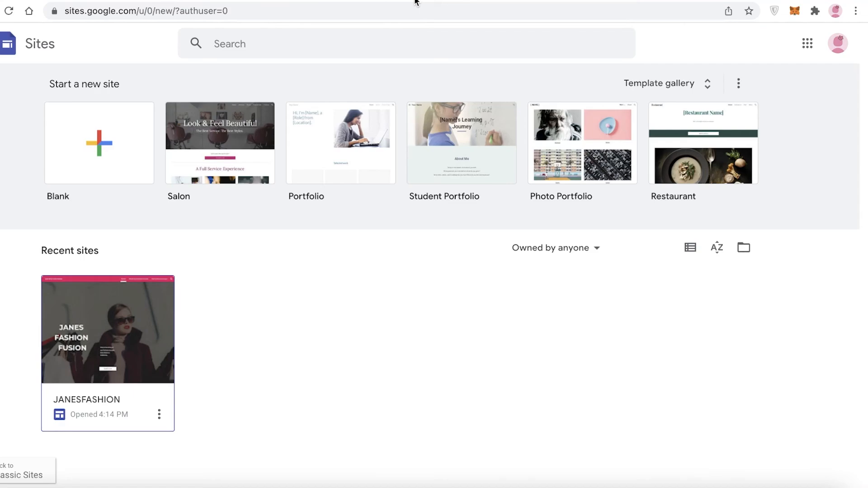
# Reopen the JANESFASHION site in a new tab from the recent sites and look at its publishing options
pyautogui.click(159, 415)
pyautogui.click(178, 384)
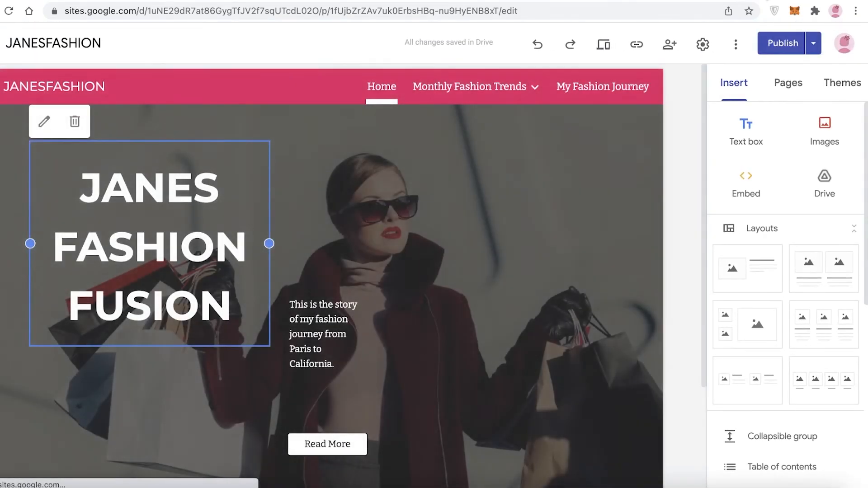
pyautogui.scroll(-1, 624, 197)
pyautogui.scroll(-3, 624, 197)
pyautogui.click(814, 44)
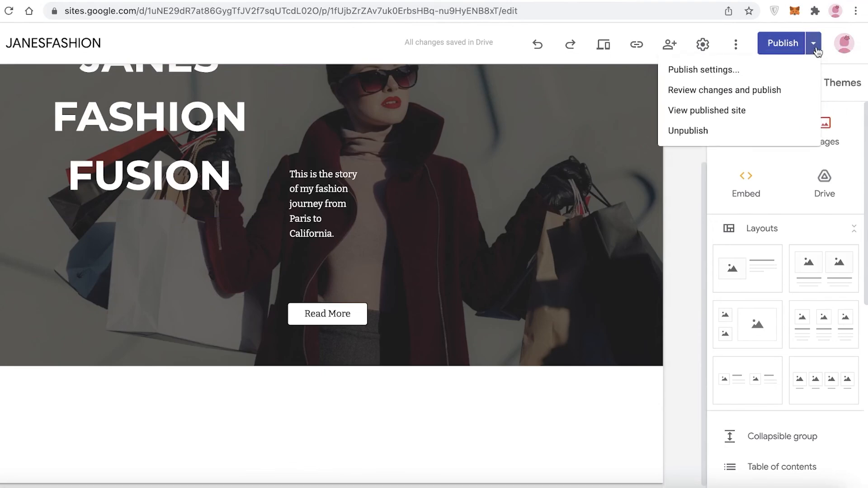
pyautogui.click(693, 187)
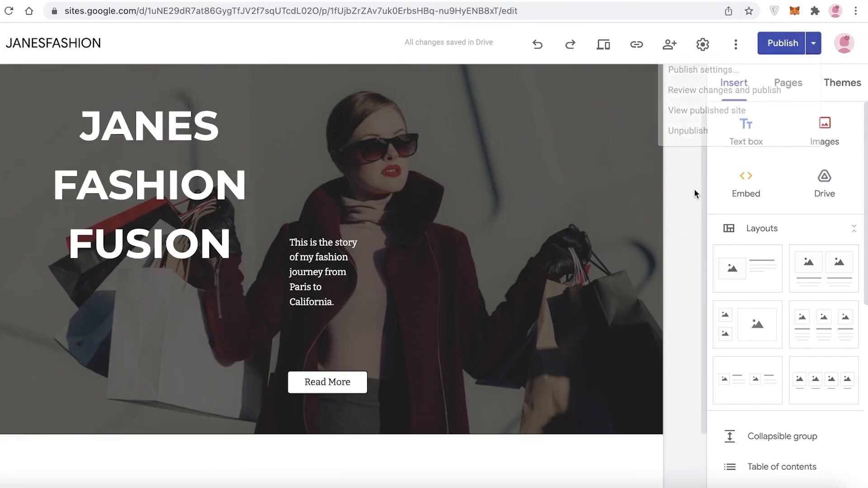
pyautogui.scroll(2, 588, 193)
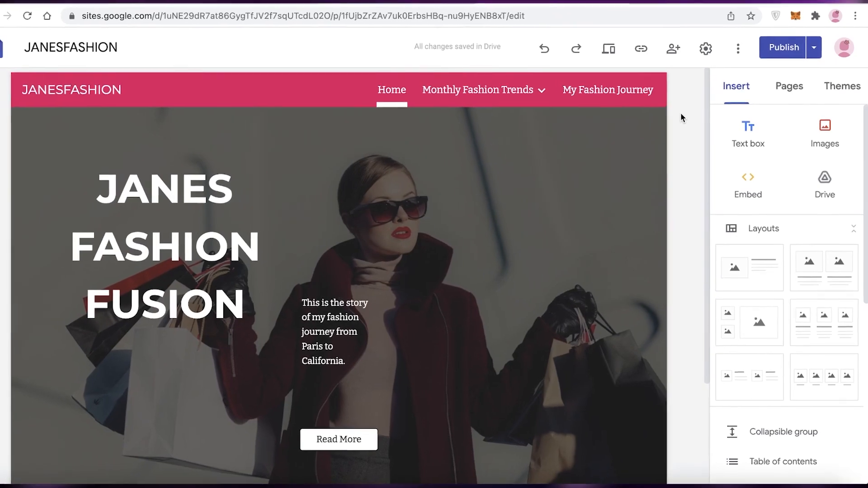
pyautogui.scroll(-3, 685, 118)
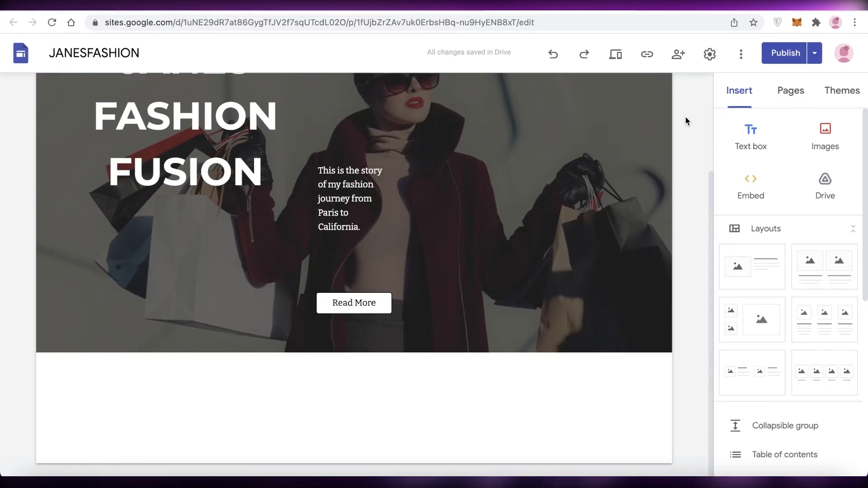